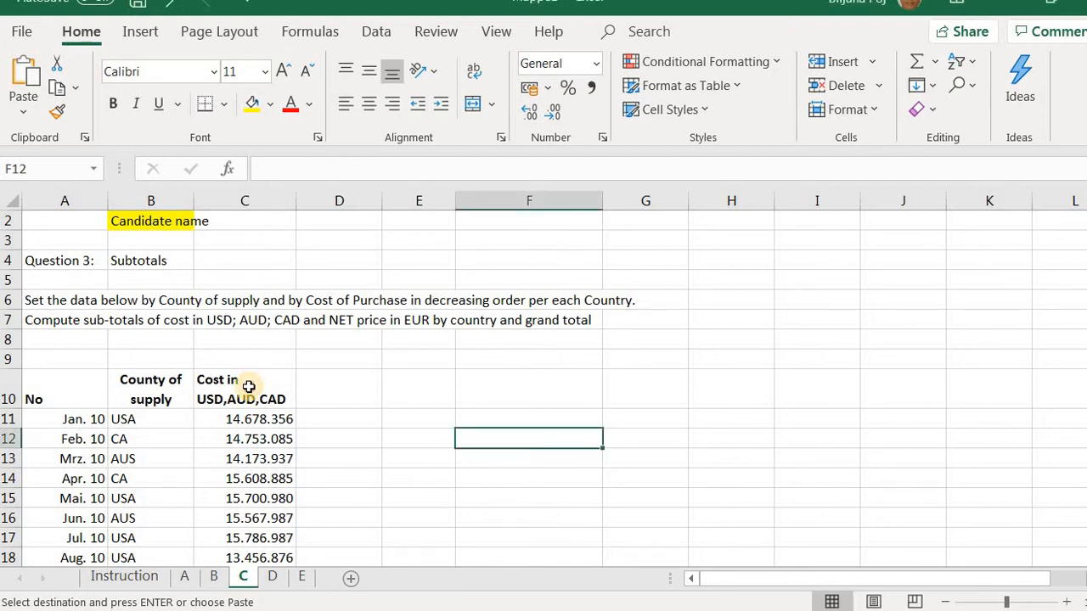
# Sort the purchase data on sheet C by the Cost in USD,AUD,CAD column in descending order
pyautogui.click(248, 387)
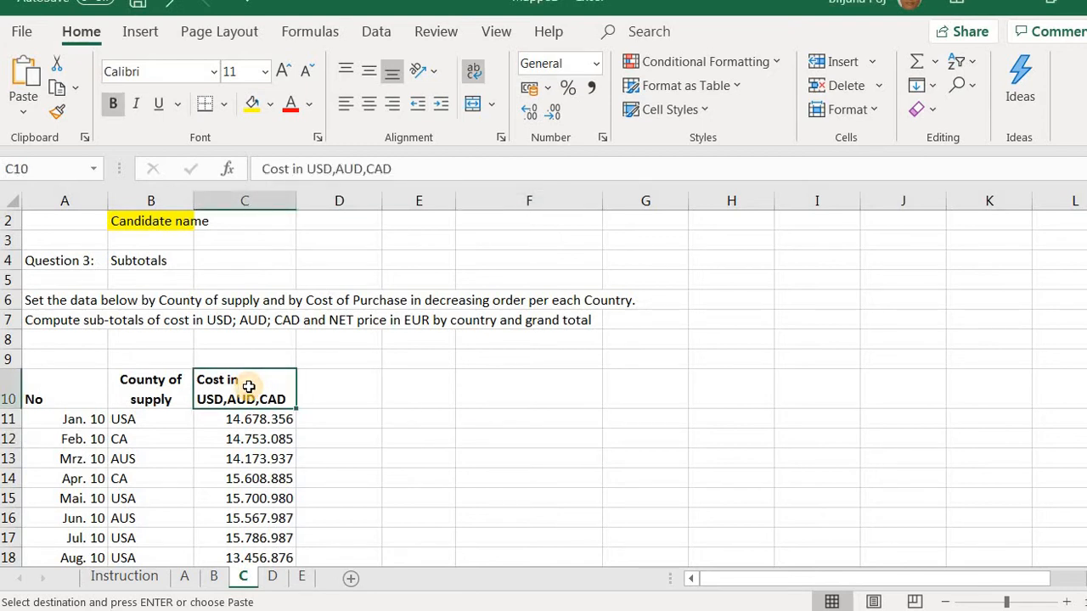
pyautogui.rightClick(248, 387)
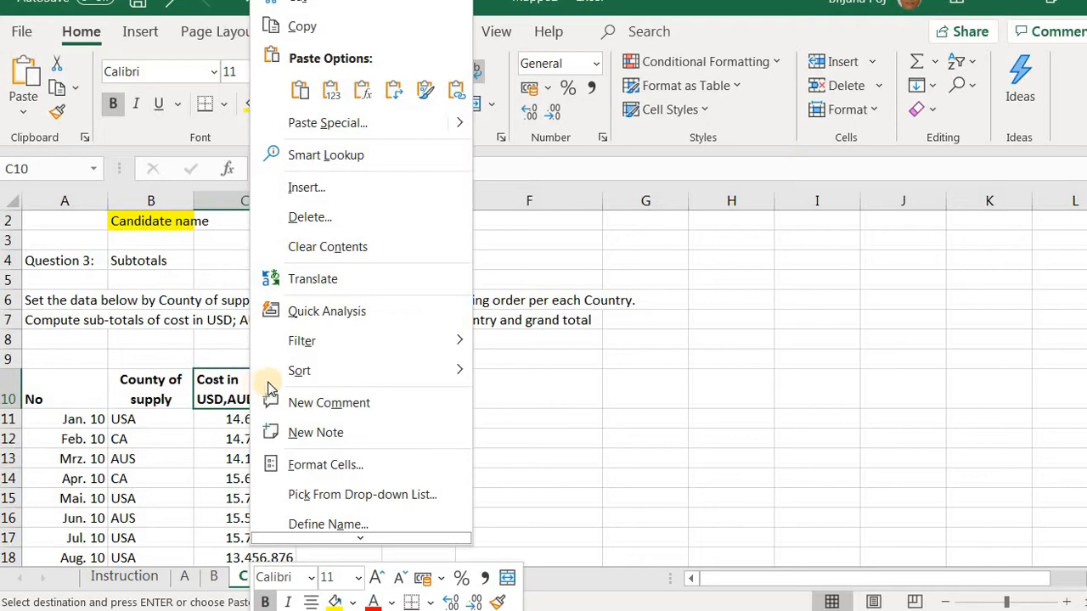
pyautogui.moveTo(318, 382)
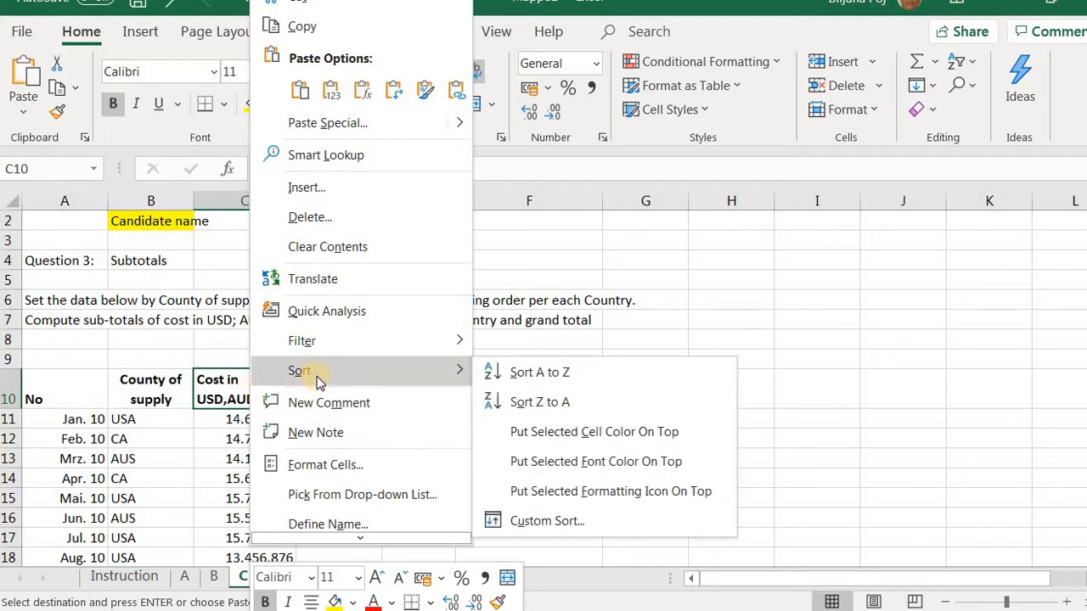
pyautogui.click(531, 405)
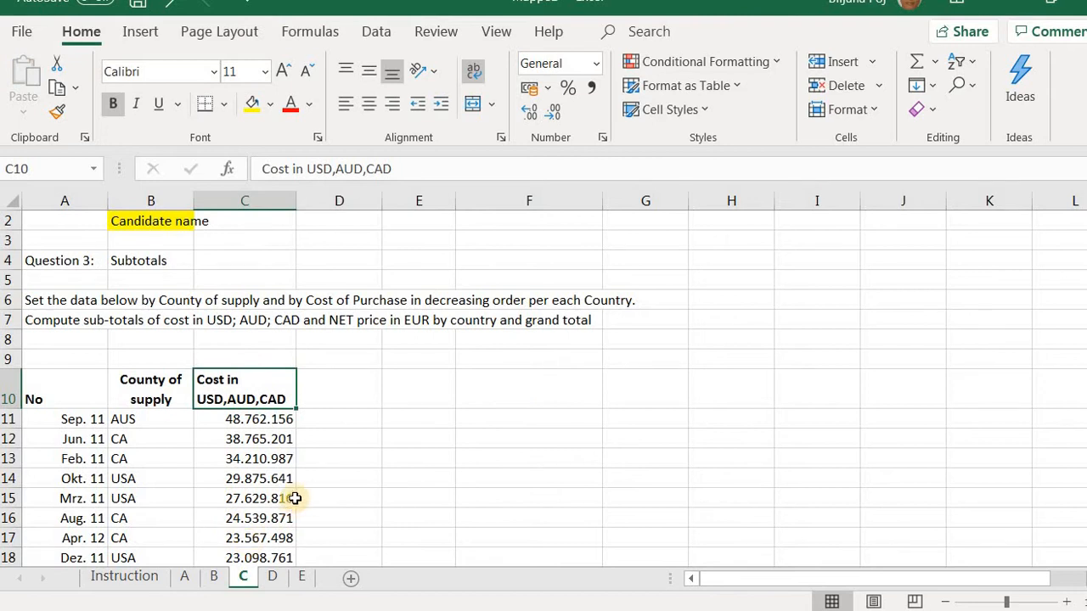
# Sort the purchase data by the County of supply column from Z to A
pyautogui.click(165, 390)
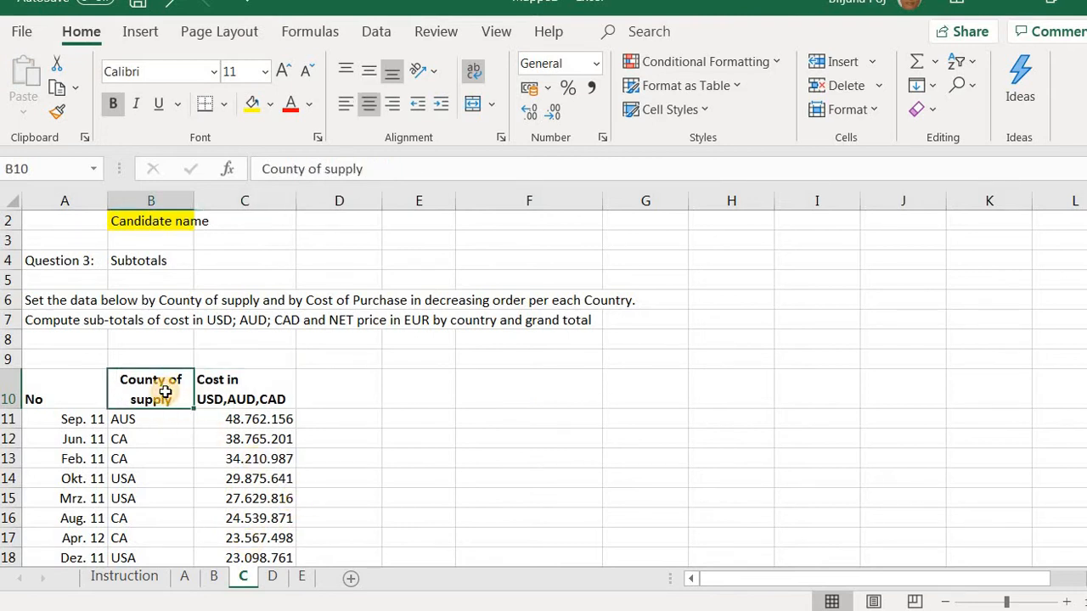
pyautogui.rightClick(166, 399)
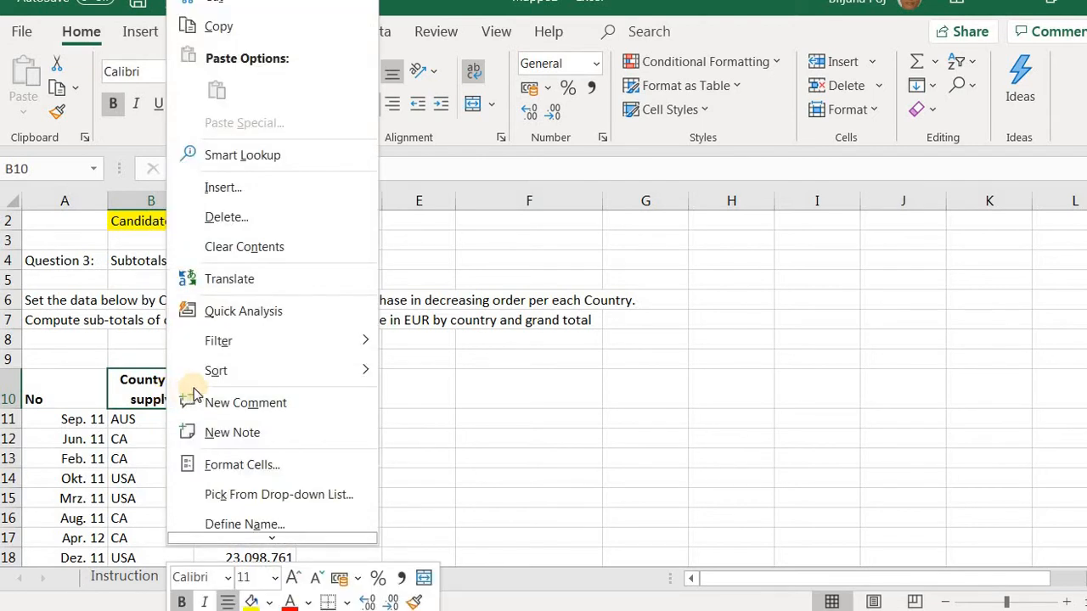
pyautogui.moveTo(218, 374)
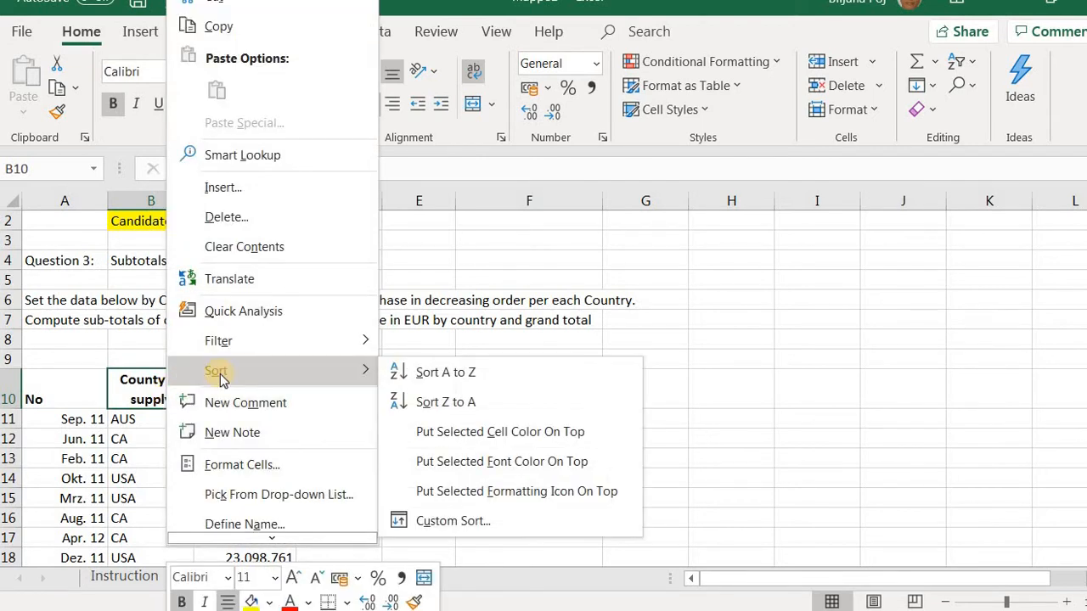
pyautogui.click(443, 405)
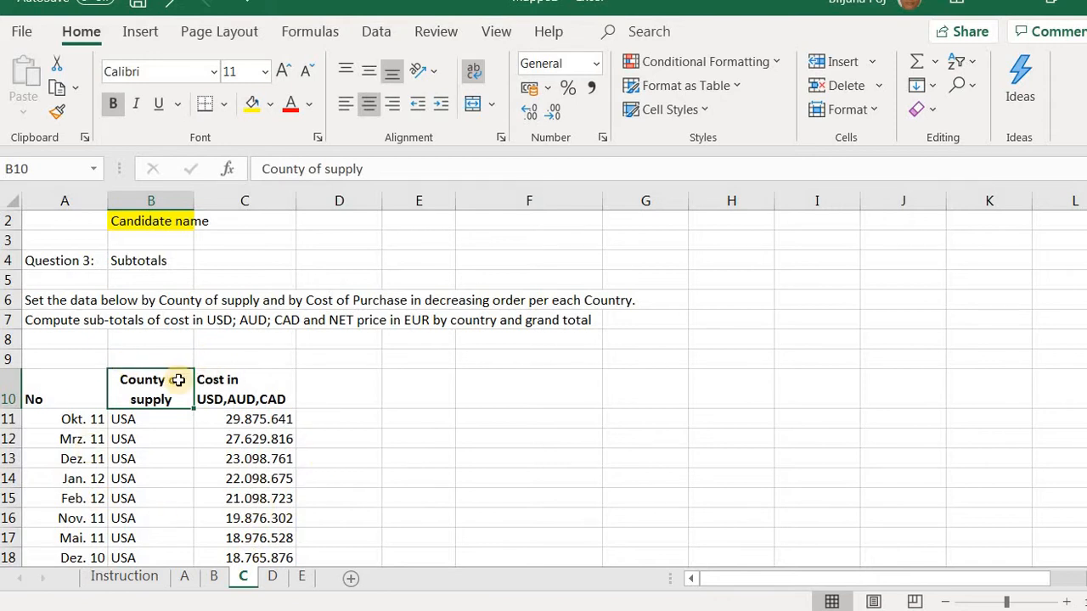
pyautogui.click(397, 418)
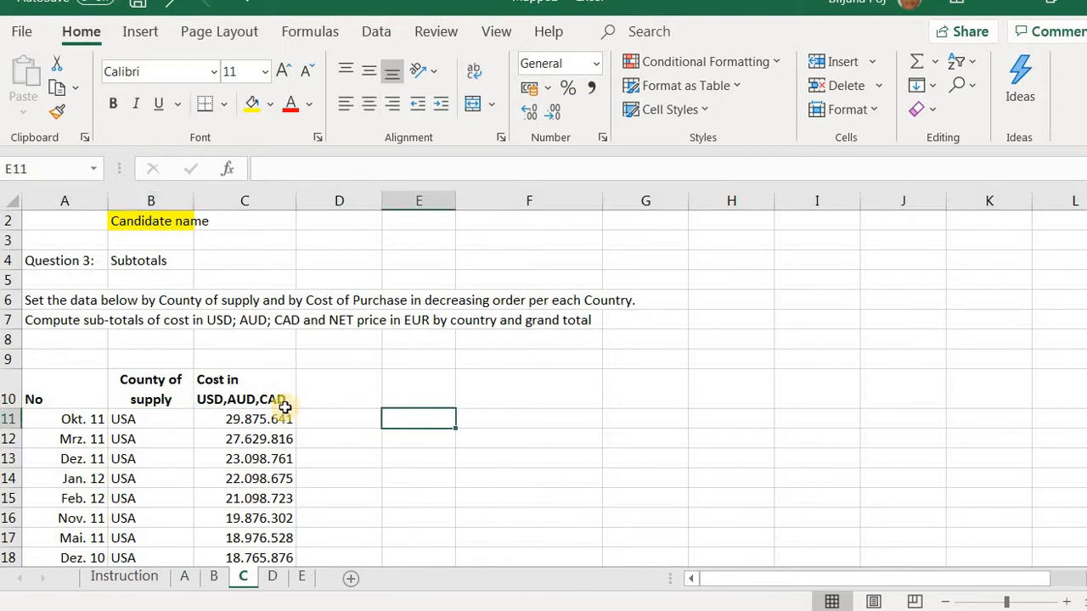
# Copy the No, County of supply and Cost columns with their headers, A15:C45, on sheet A
pyautogui.click(185, 578)
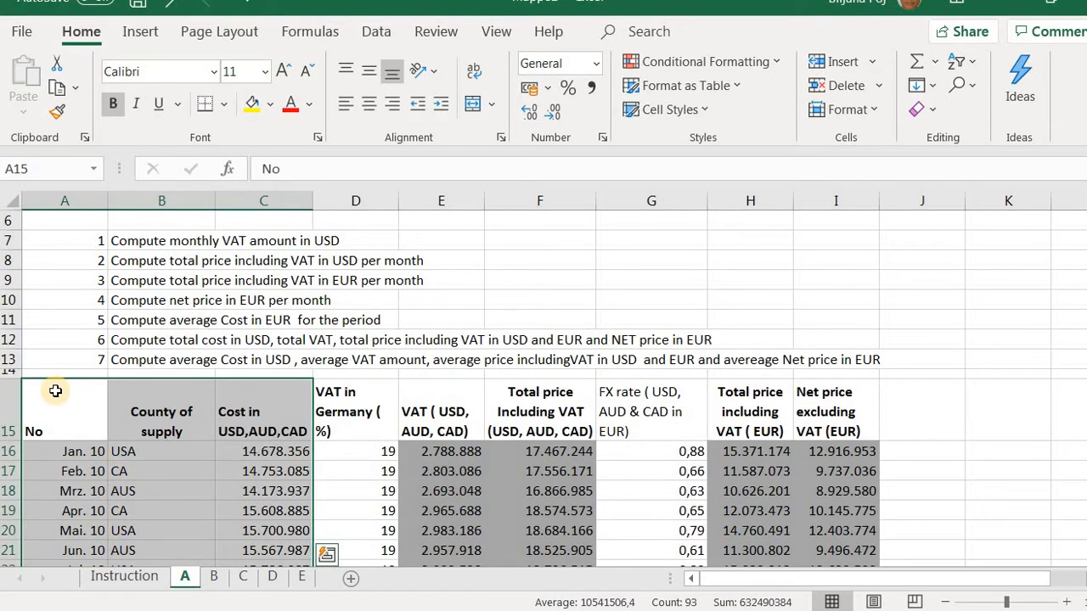
pyautogui.moveTo(55, 390); pyautogui.dragTo(255, 497)
pyautogui.rightClick(211, 467)
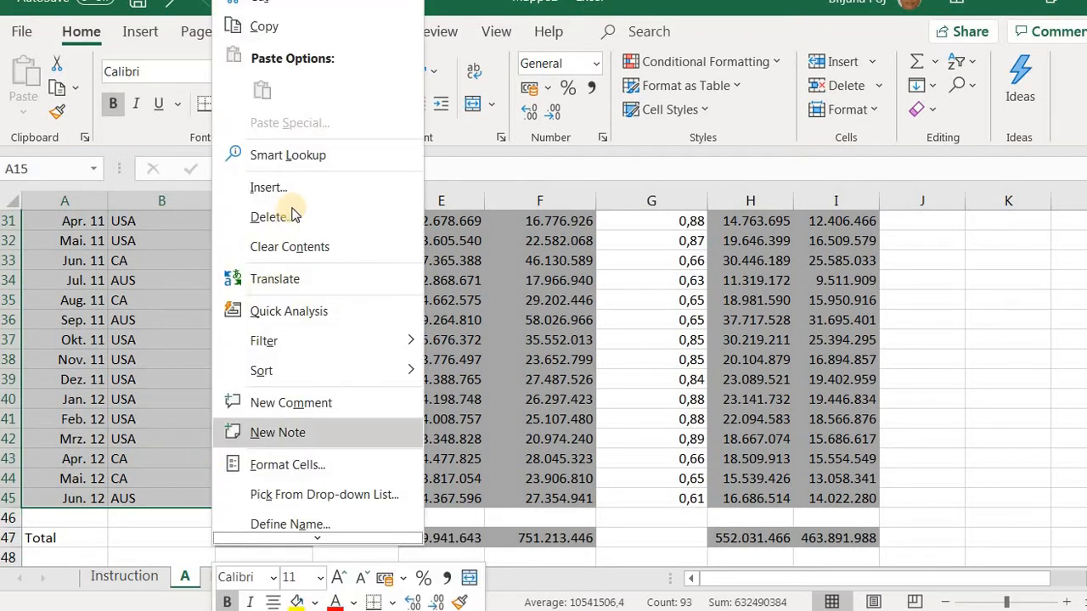
pyautogui.click(283, 43)
pyautogui.scroll(8, 271, 340)
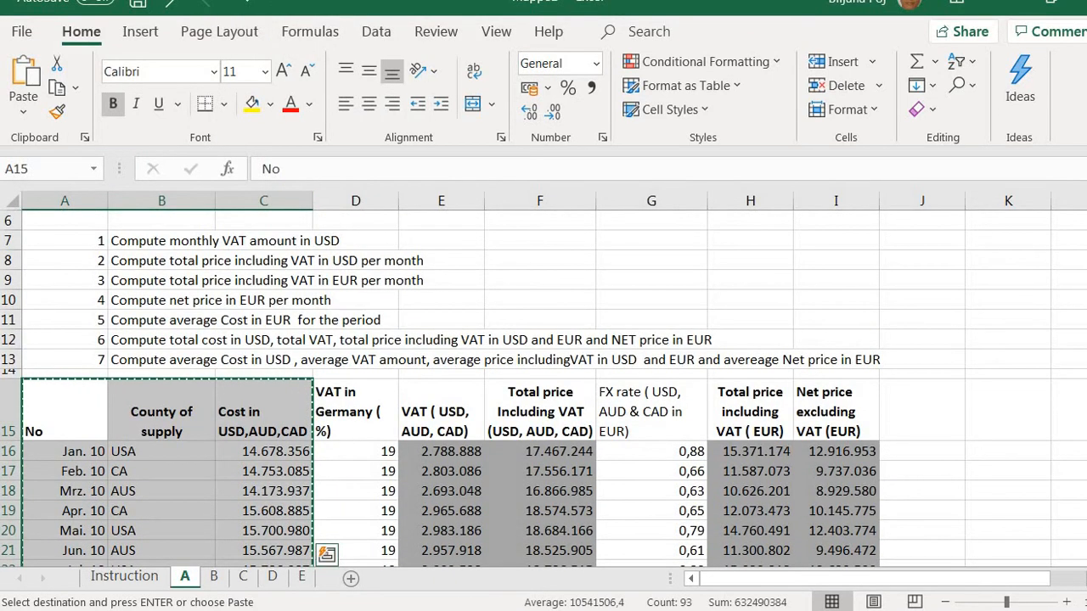
# Paste the copied columns on sheet C starting at E11 and narrow column F
pyautogui.click(247, 578)
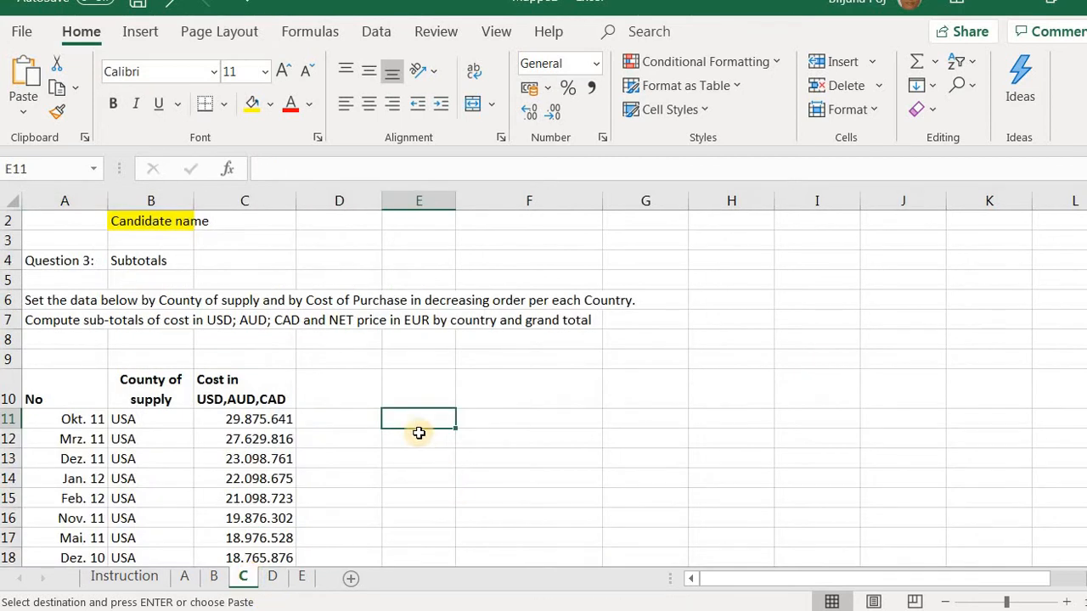
pyautogui.moveTo(447, 423); pyautogui.dragTo(619, 419)
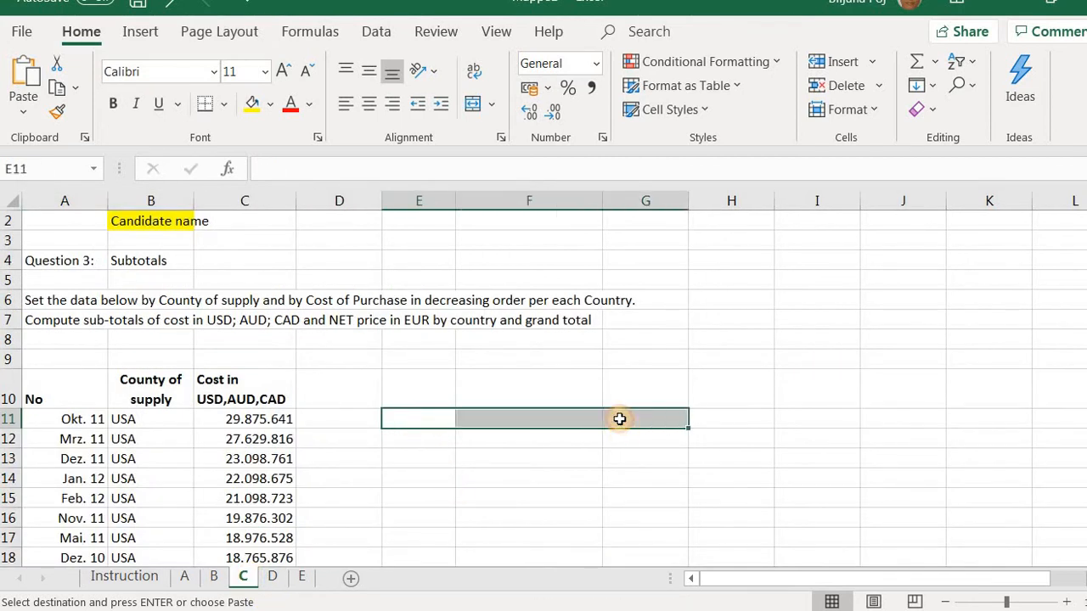
pyautogui.rightClick(619, 419)
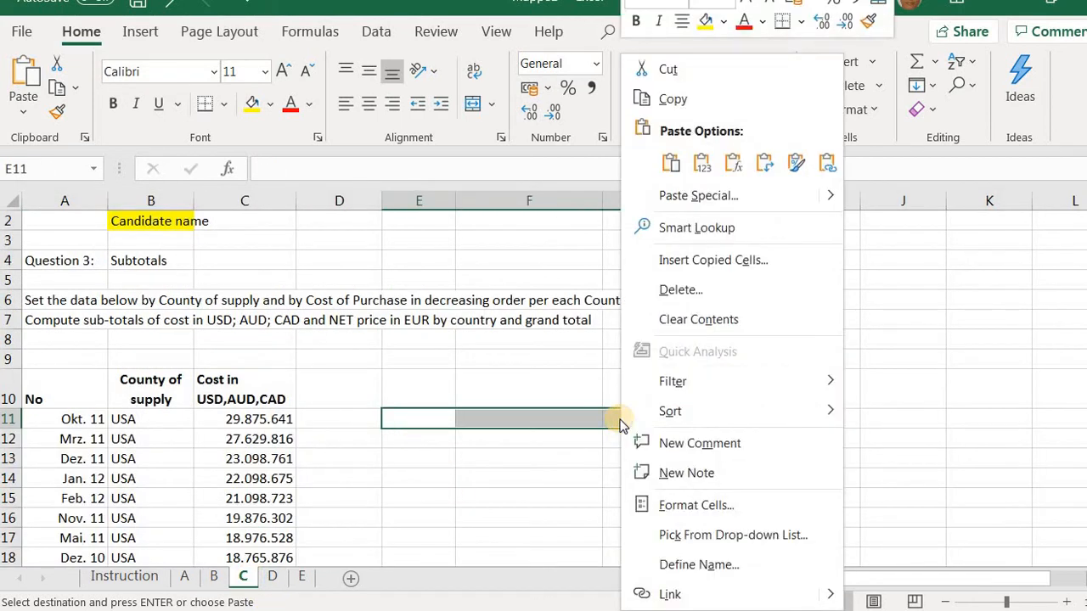
pyautogui.click(671, 163)
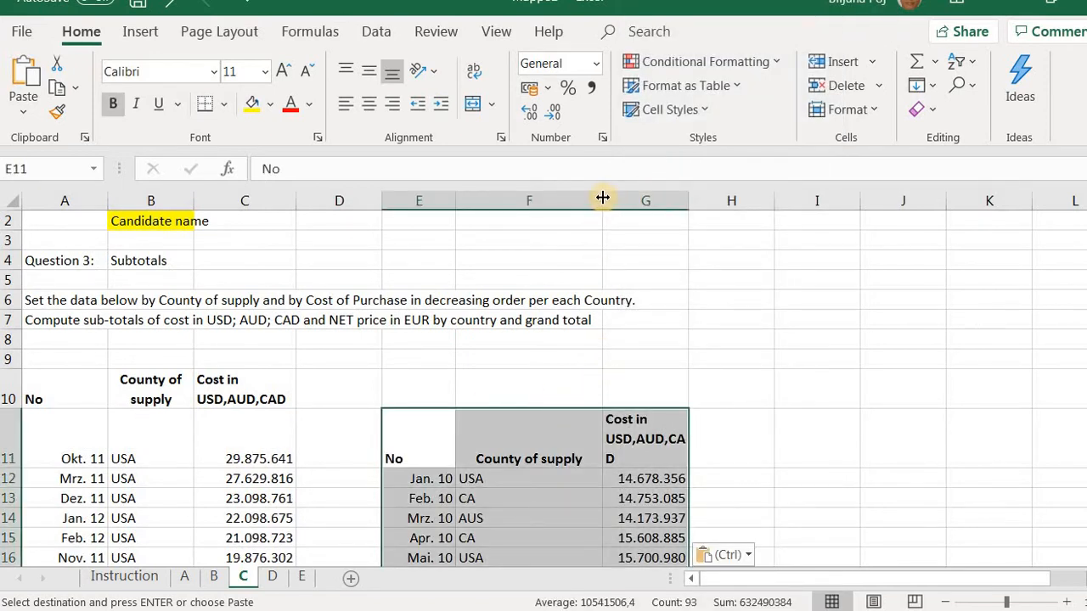
pyautogui.moveTo(602, 197); pyautogui.dragTo(575, 207)
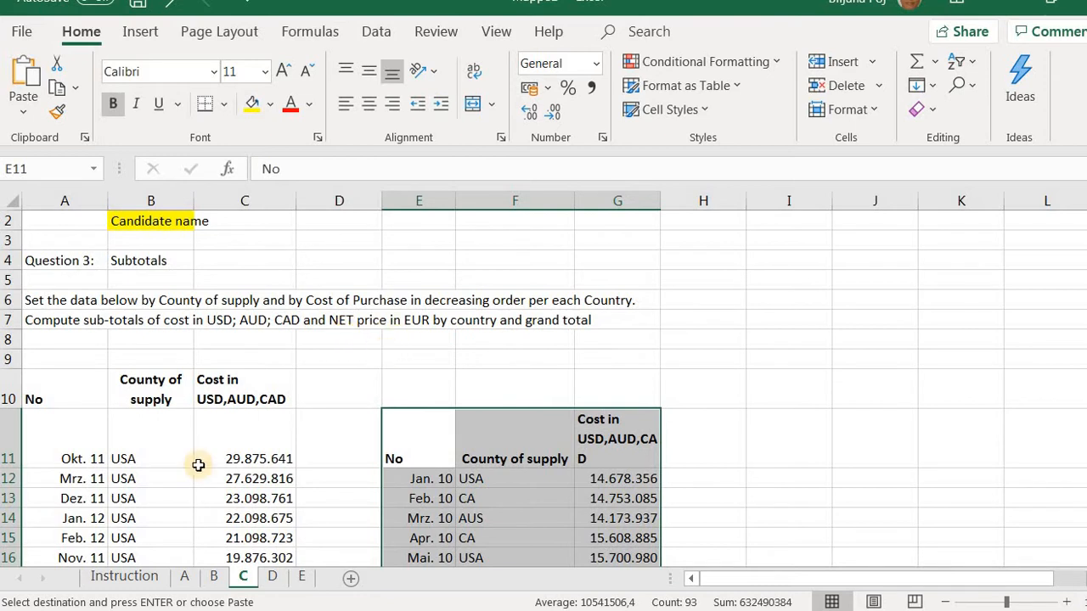
# Copy the Net price excluding VAT (EUR) column with its header, I15:I45, on sheet A
pyautogui.click(187, 577)
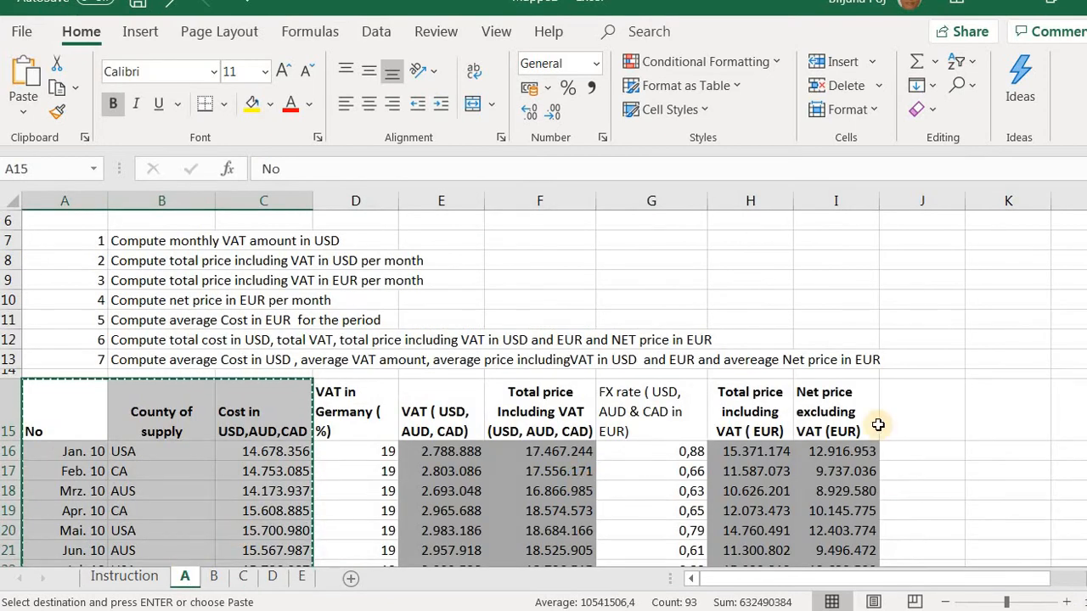
pyautogui.moveTo(845, 399); pyautogui.dragTo(843, 536)
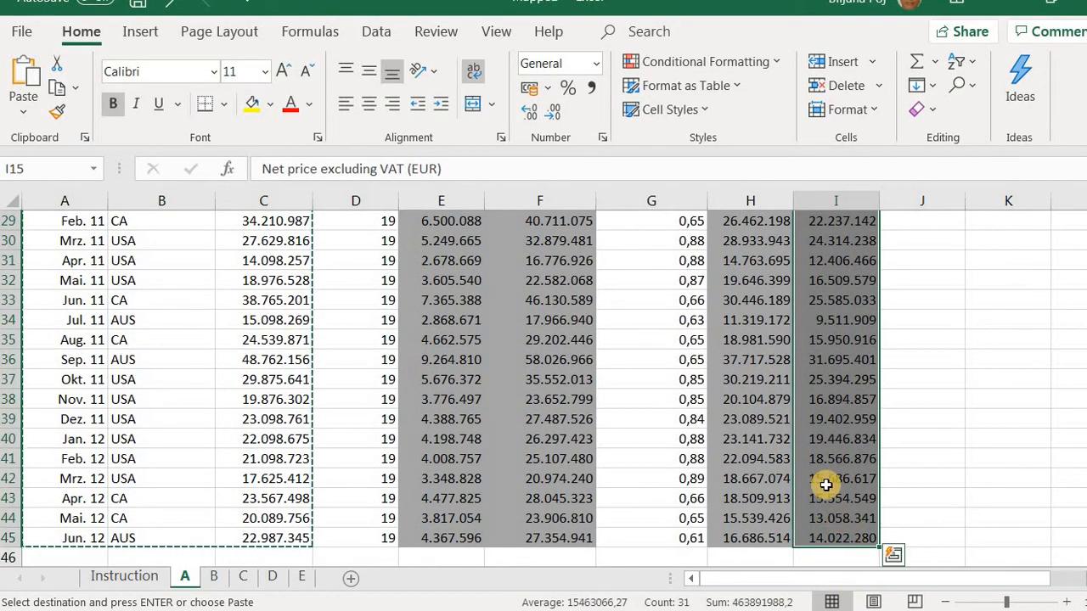
pyautogui.rightClick(811, 227)
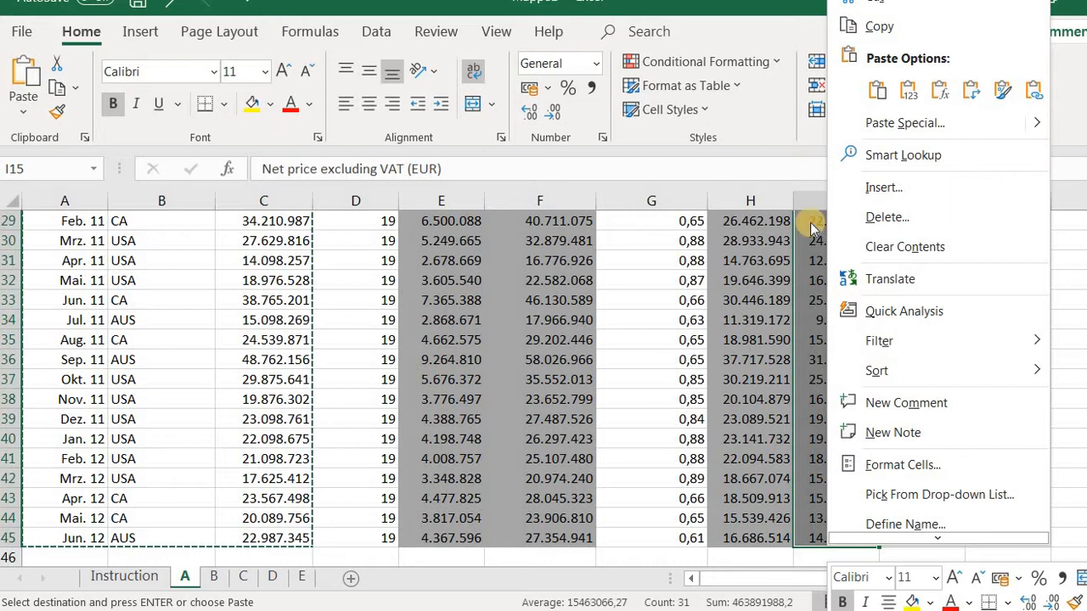
pyautogui.click(881, 23)
pyautogui.scroll(8, 444, 284)
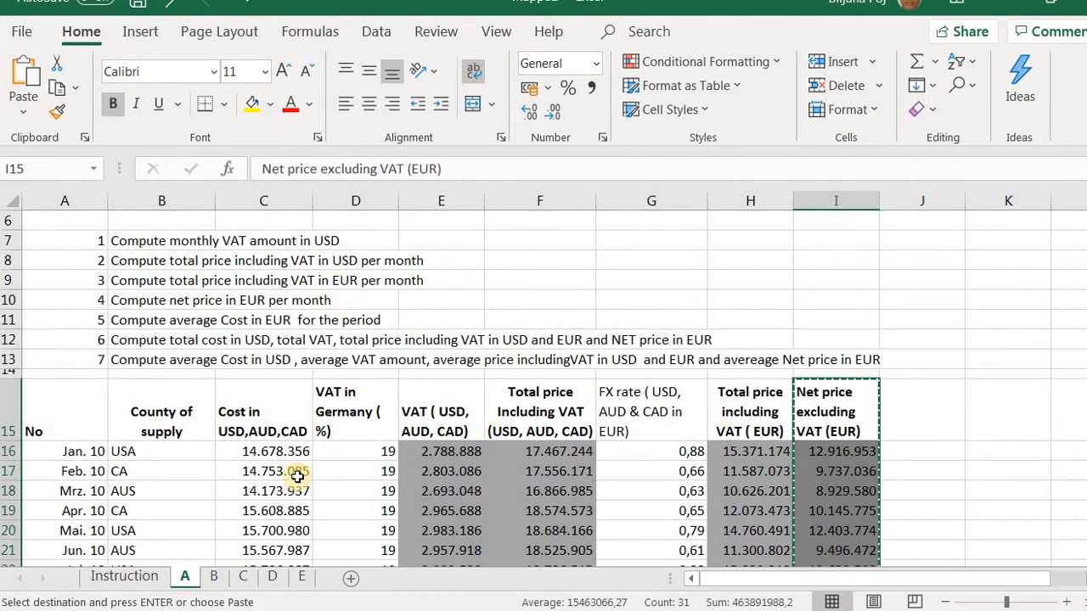
# Paste the copied net price column on sheet C at H11, beside the cost column
pyautogui.click(243, 577)
pyautogui.click(690, 428)
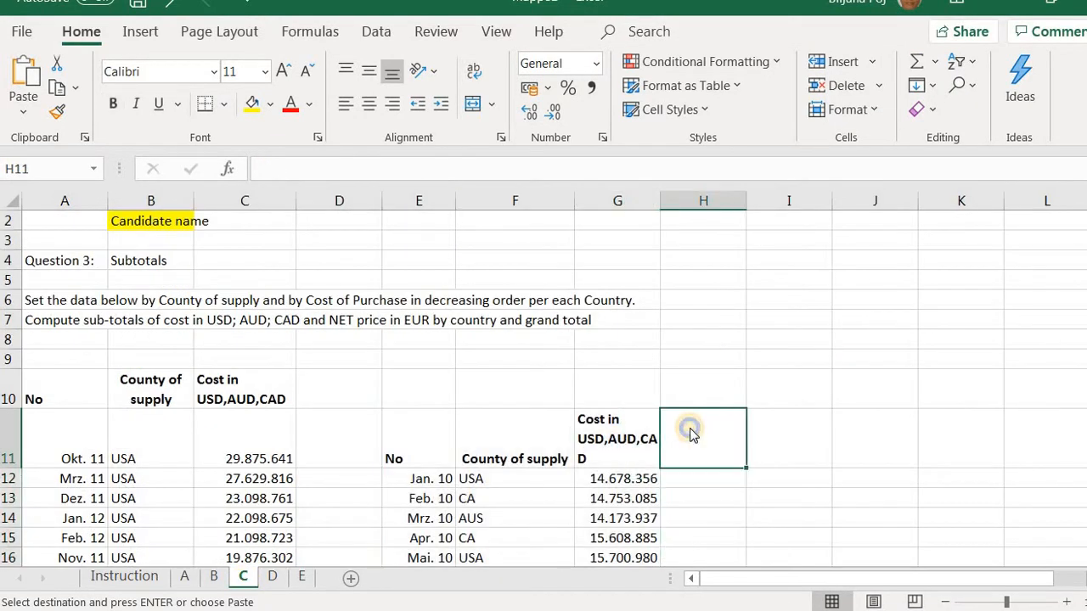
pyautogui.rightClick(688, 429)
pyautogui.click(744, 168)
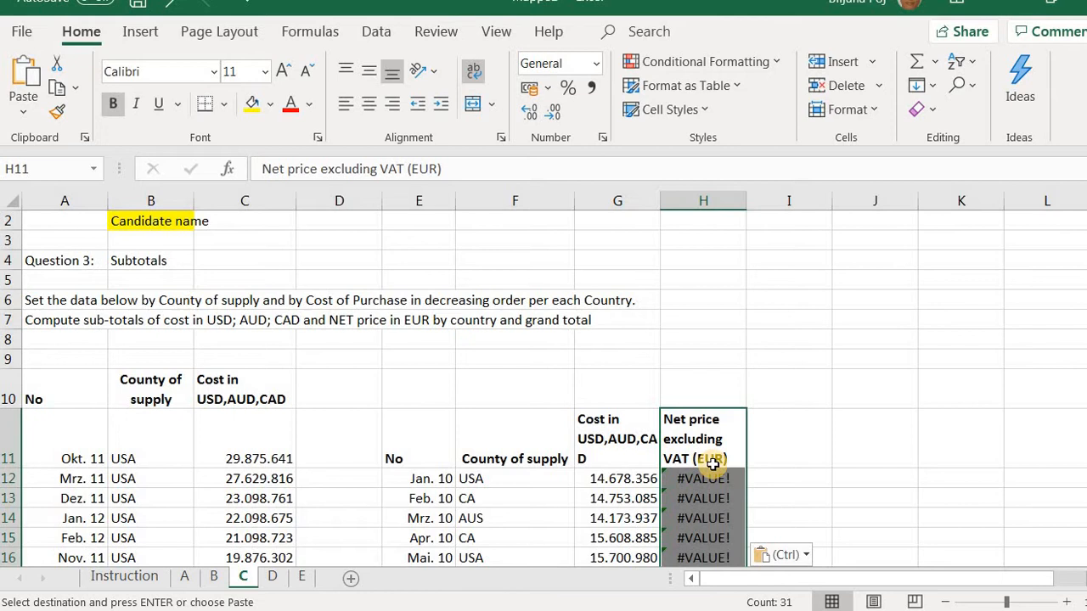
# Check the net price formulas on sheet A and paste the copied column again at H11 on sheet C as values only
pyautogui.click(186, 577)
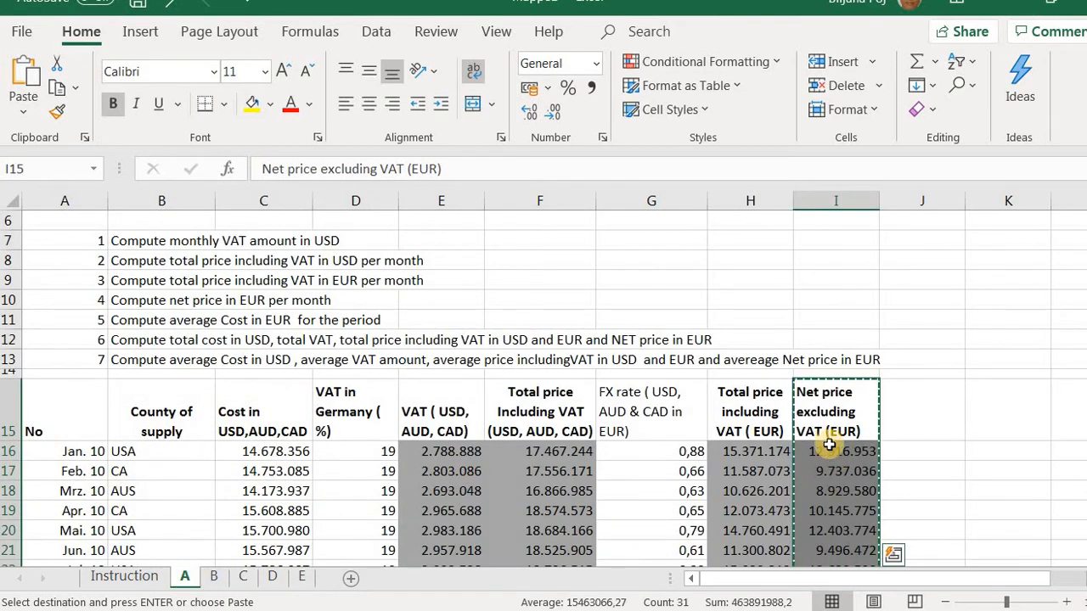
pyautogui.click(832, 505)
pyautogui.click(828, 490)
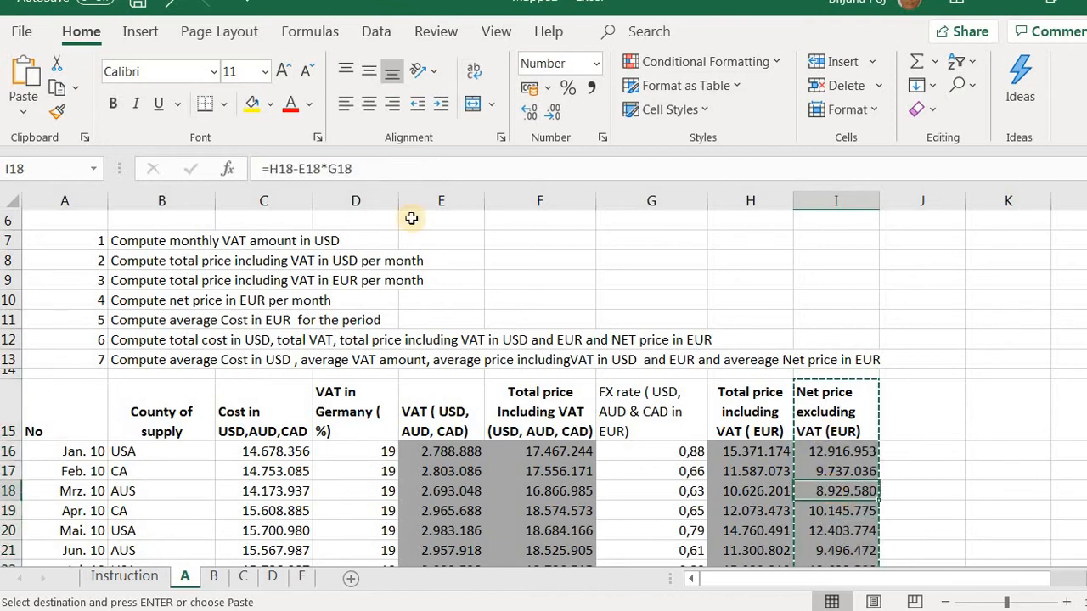
pyautogui.click(826, 529)
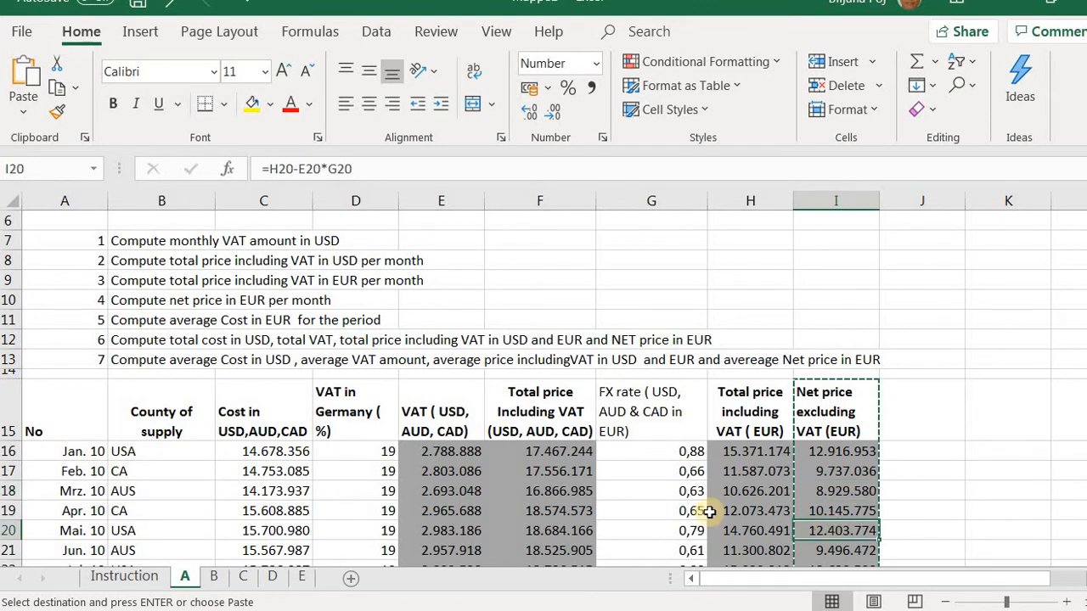
pyautogui.click(245, 577)
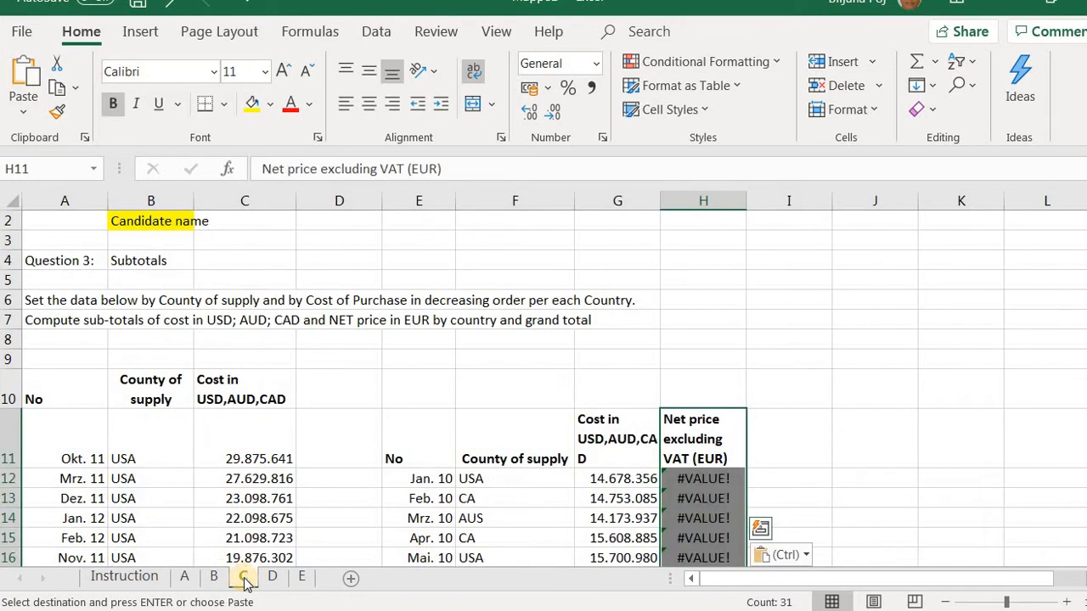
pyautogui.click(701, 458)
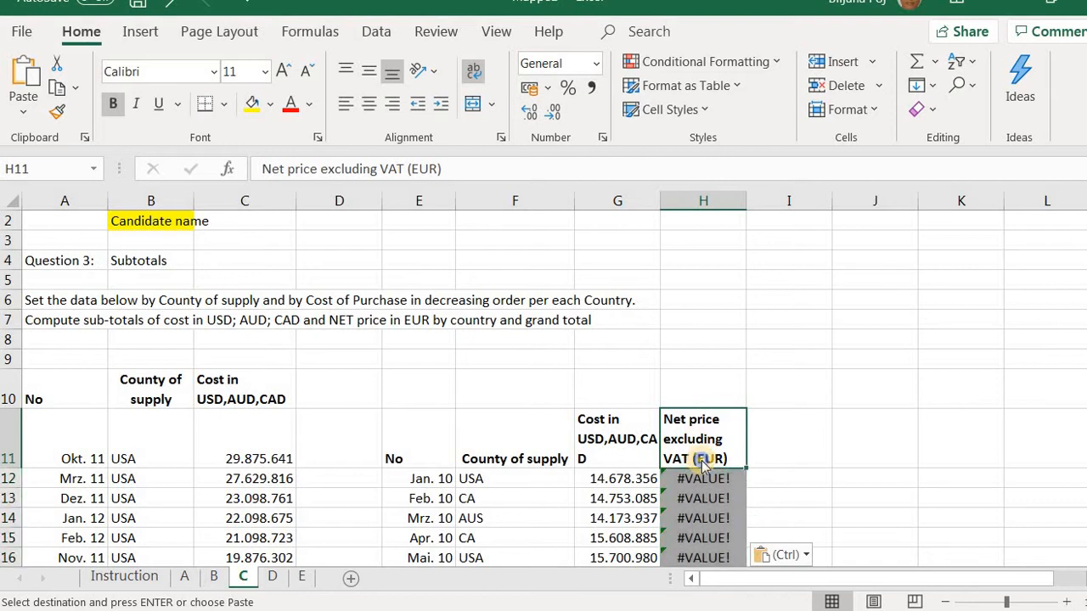
pyautogui.rightClick(701, 460)
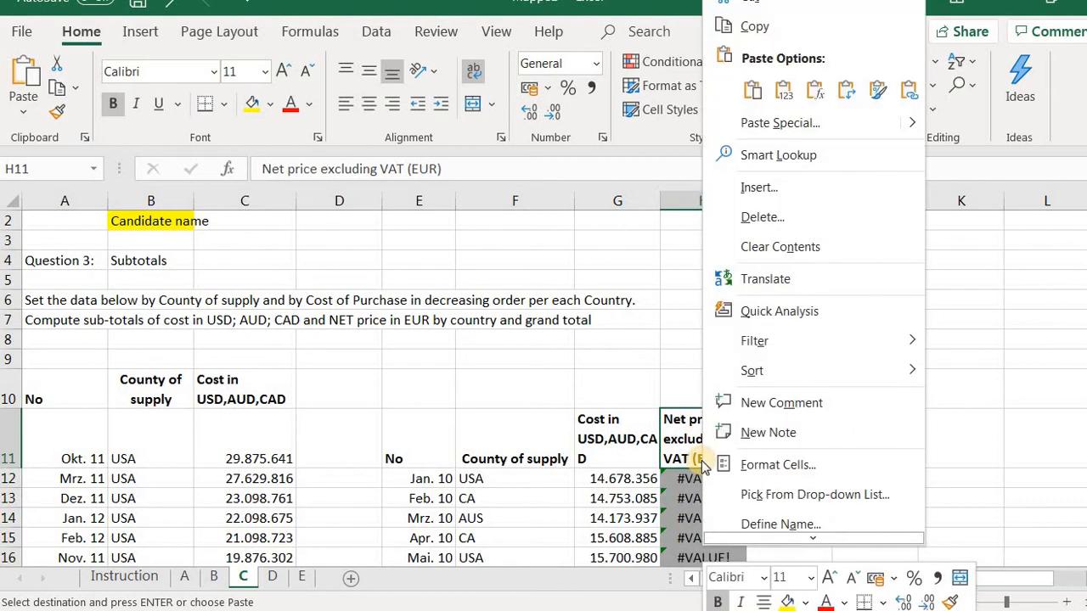
pyautogui.click(781, 92)
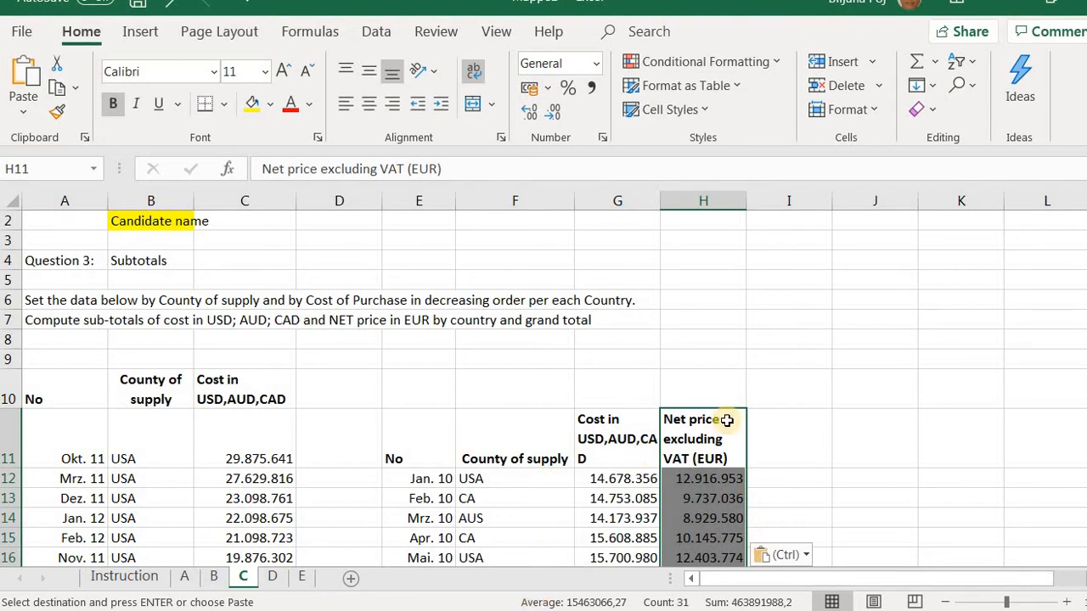
# Insert a PivotTable based on range E11:H41 of sheet C, placed on the same worksheet at cell I12
pyautogui.click(140, 34)
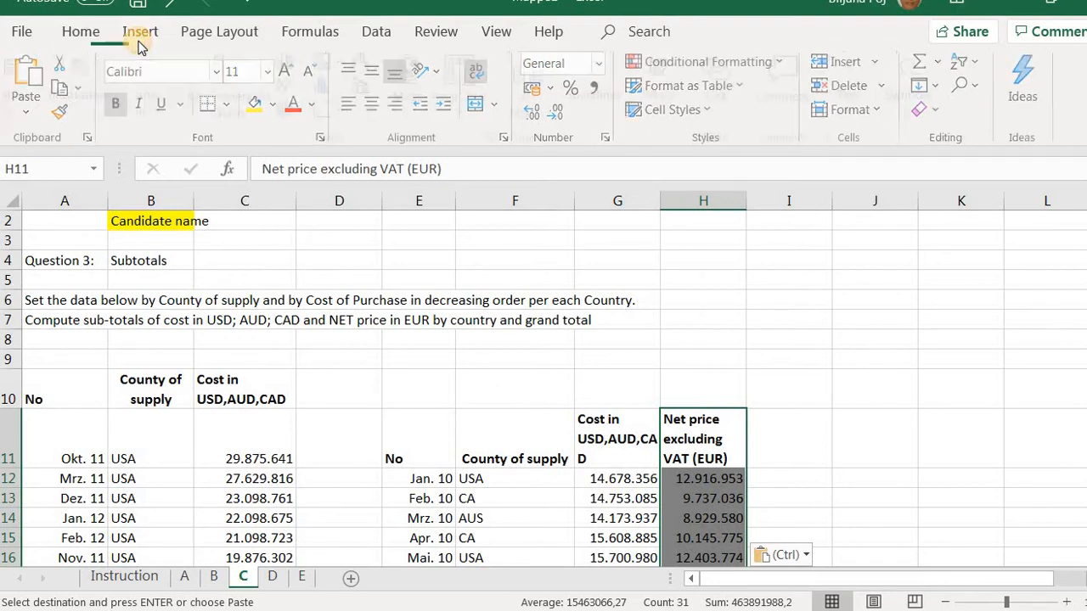
pyautogui.click(799, 482)
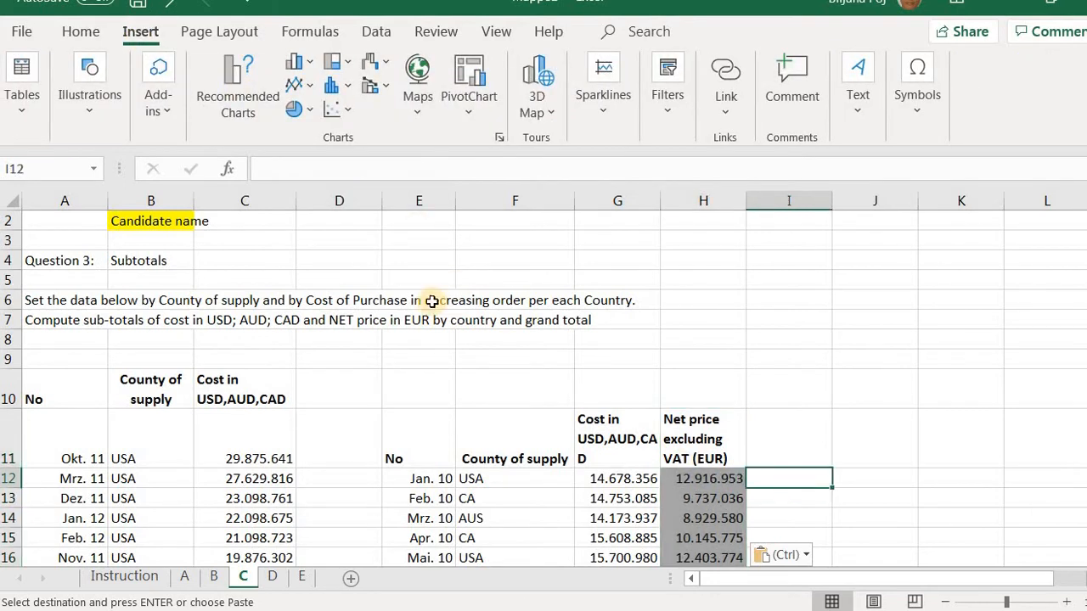
pyautogui.click(21, 85)
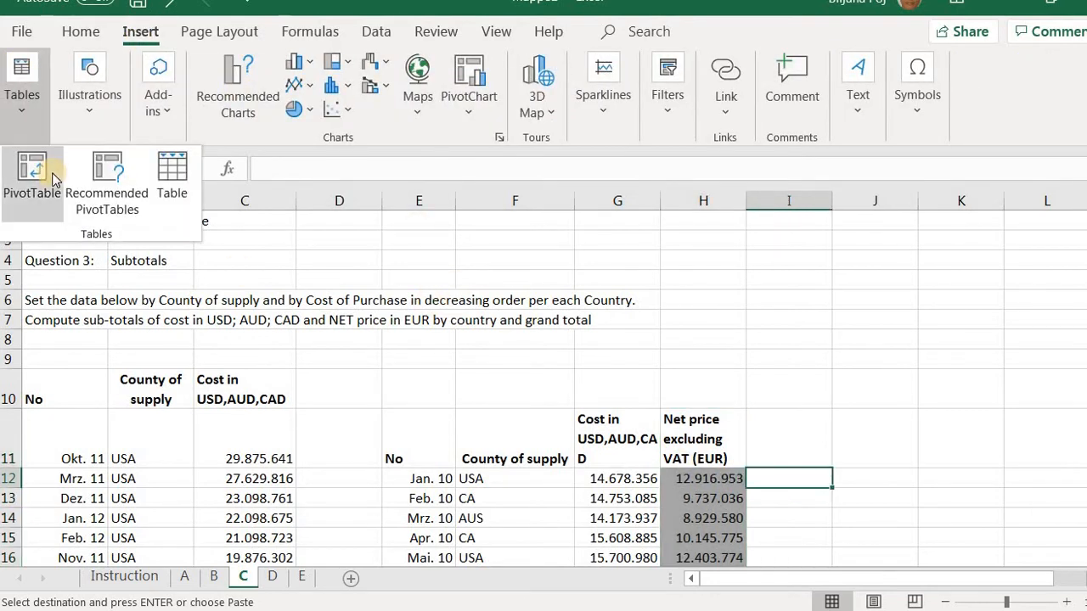
pyautogui.click(51, 178)
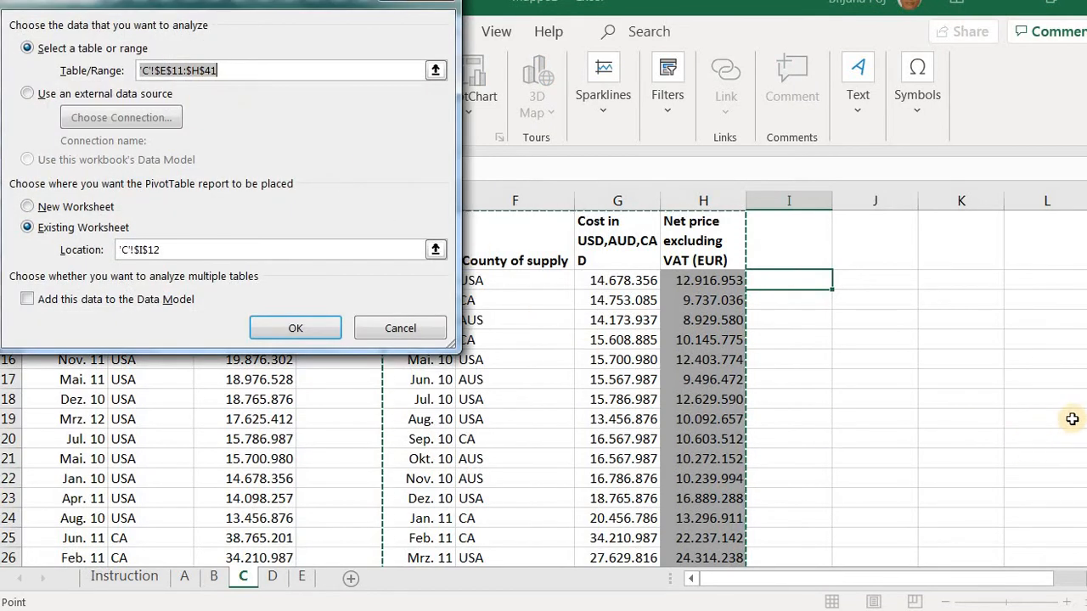
pyautogui.scroll(2, 1072, 418)
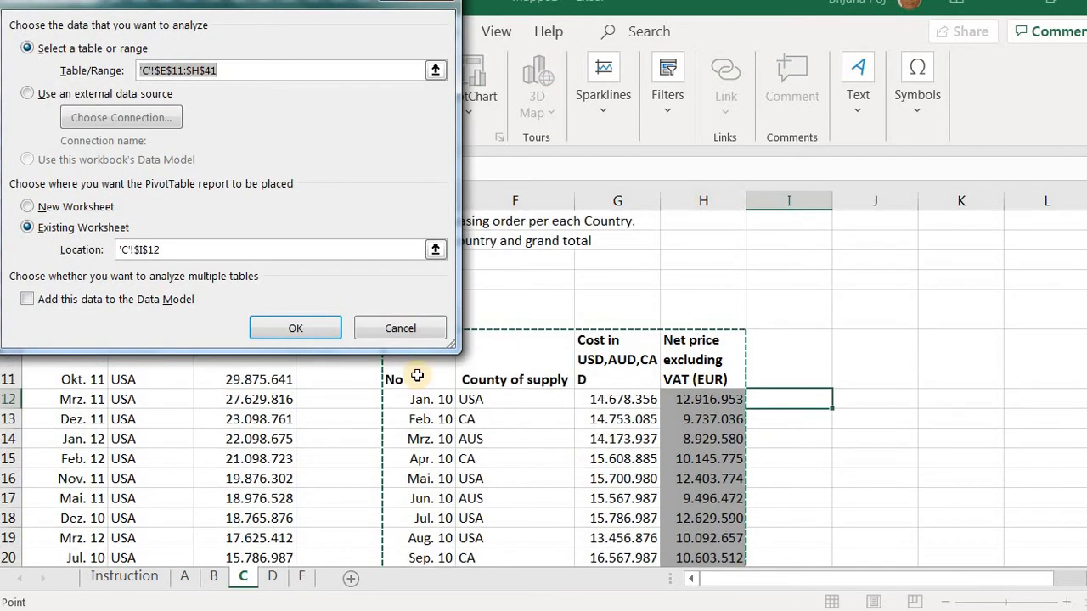
pyautogui.moveTo(409, 367); pyautogui.dragTo(681, 457)
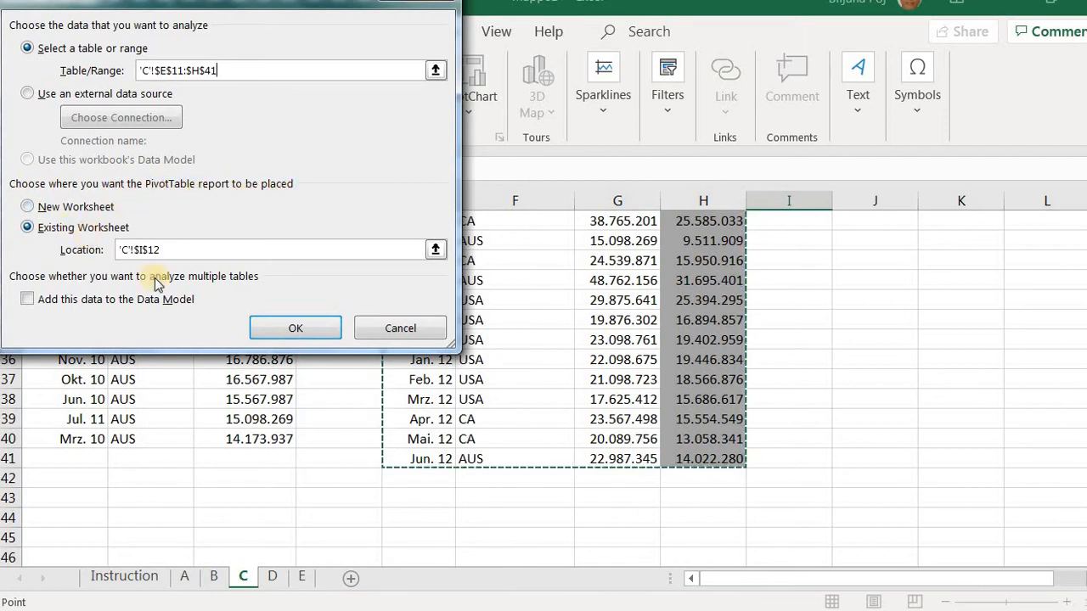
pyautogui.click(277, 327)
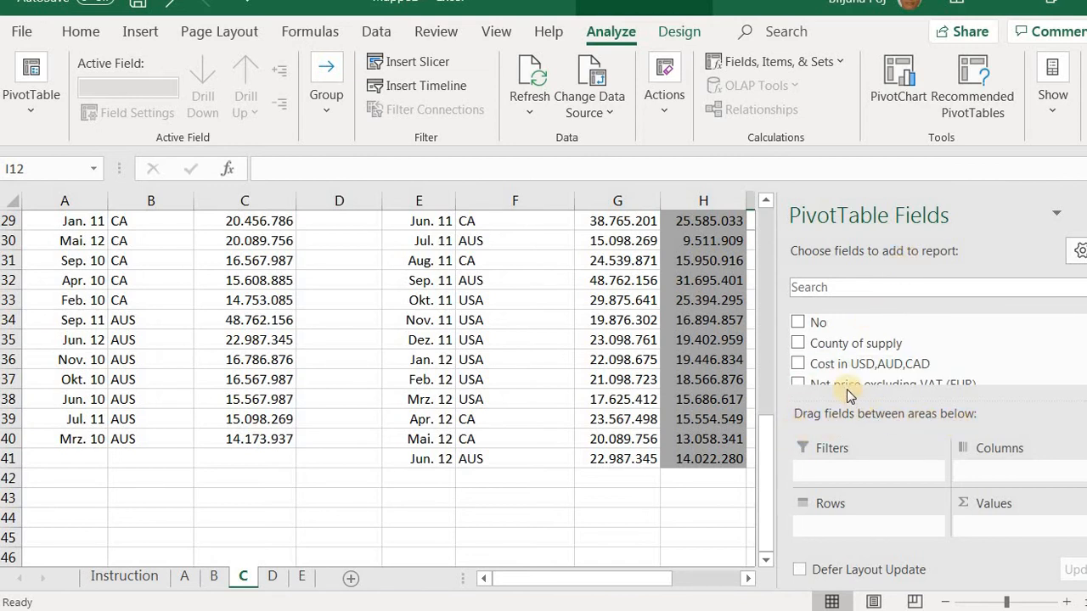
# Set County of supply and No as PivotTable rows, sum the cost and Net price excluding VAT (EUR) fields as values, and close the field list
pyautogui.moveTo(826, 348); pyautogui.dragTo(844, 522)
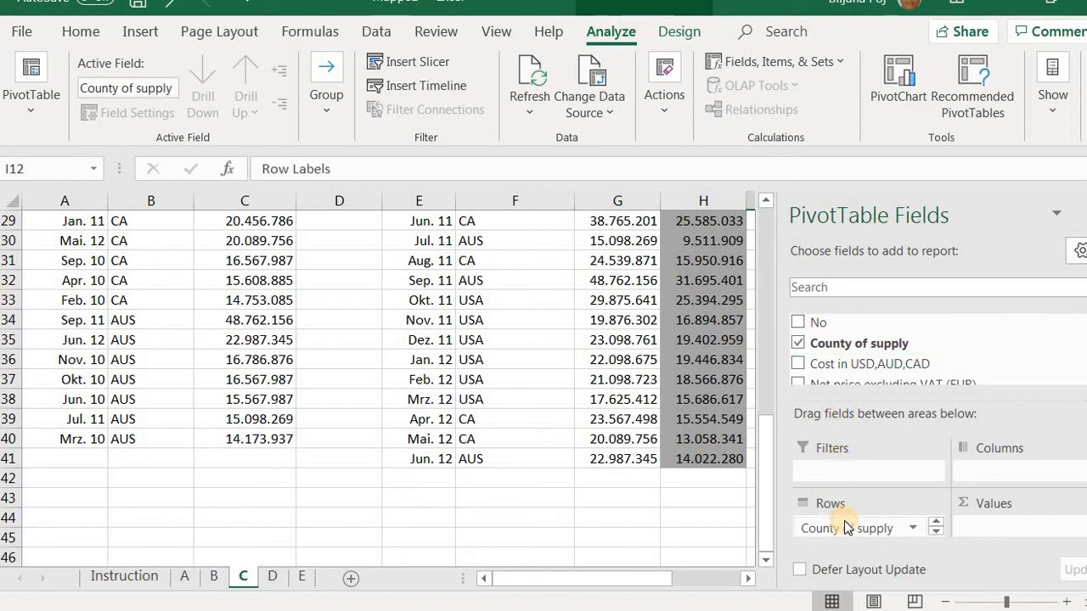
pyautogui.moveTo(838, 327); pyautogui.dragTo(876, 526)
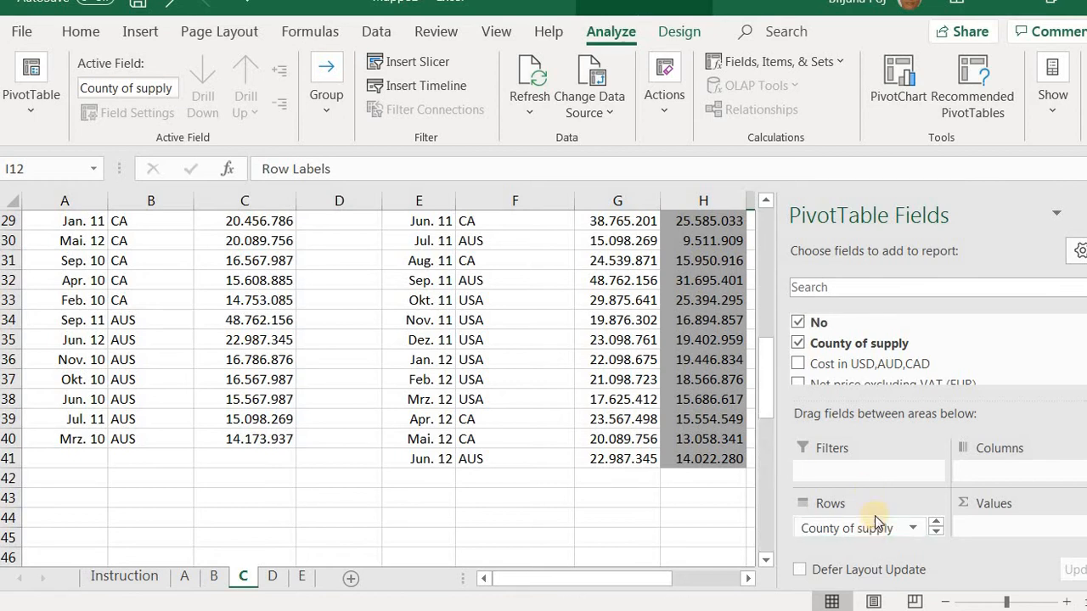
pyautogui.moveTo(898, 367); pyautogui.dragTo(1015, 525)
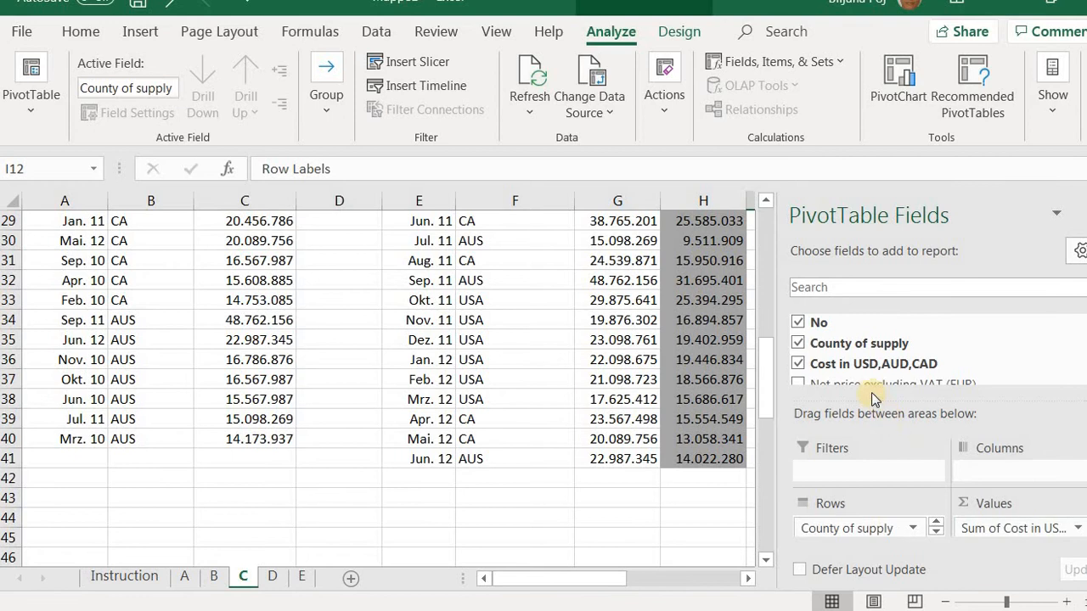
pyautogui.click(1043, 536)
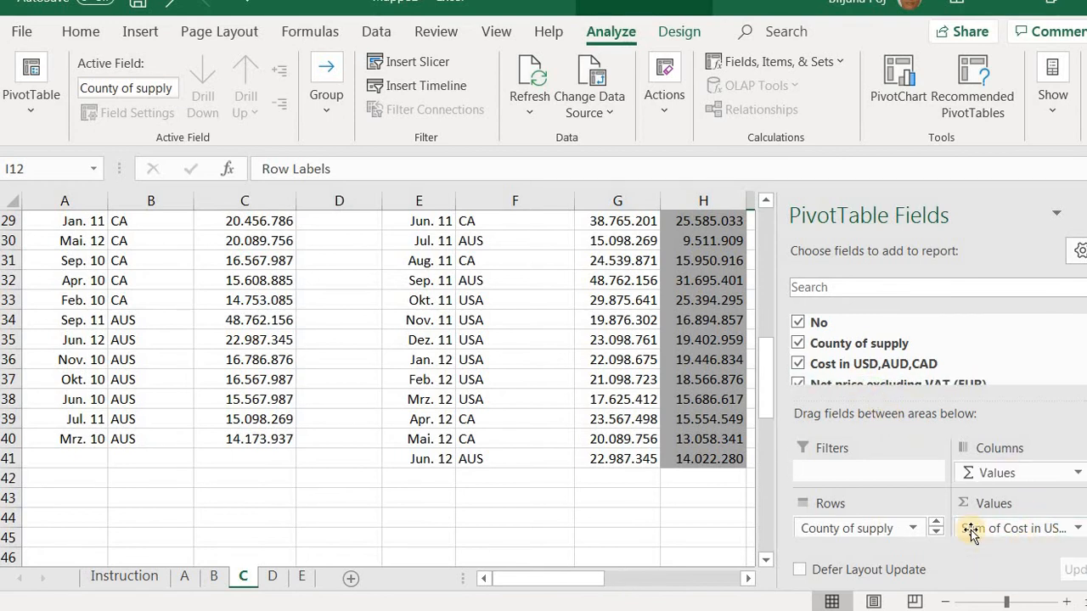
pyautogui.click(1085, 214)
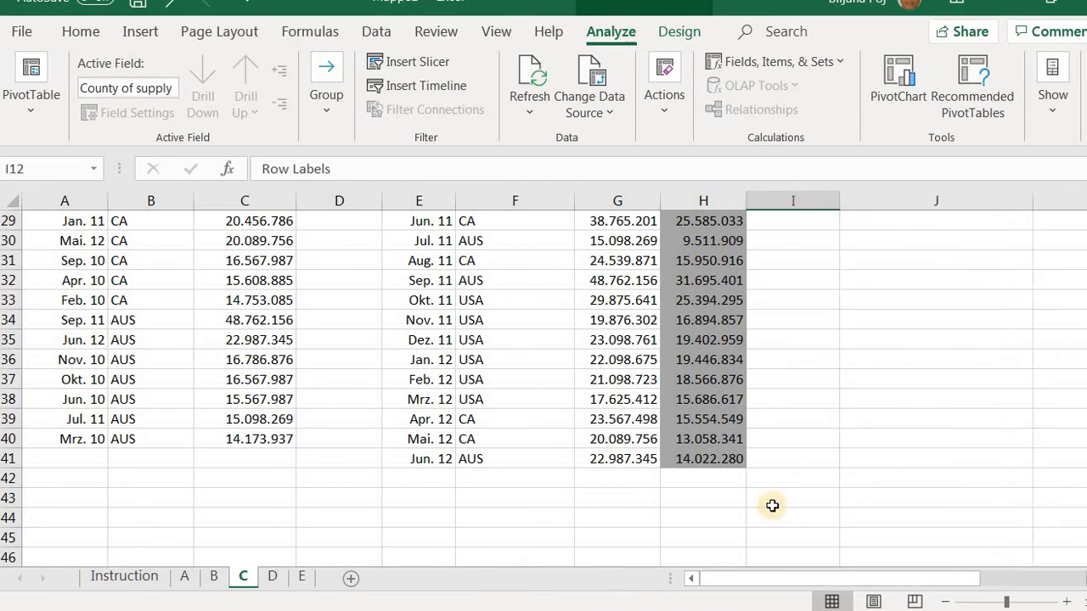
# Format the PivotTable's cost sums, J13:J25, as Number with the 1000 separator and 0 decimal places
pyautogui.moveTo(757, 580); pyautogui.dragTo(916, 581)
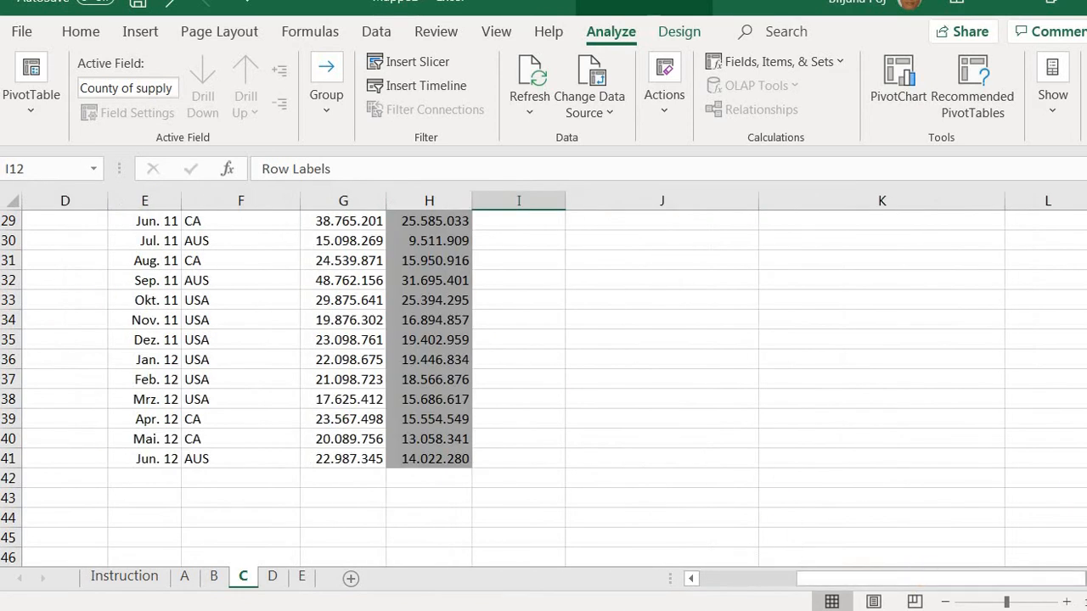
pyautogui.scroll(6, 543, 387)
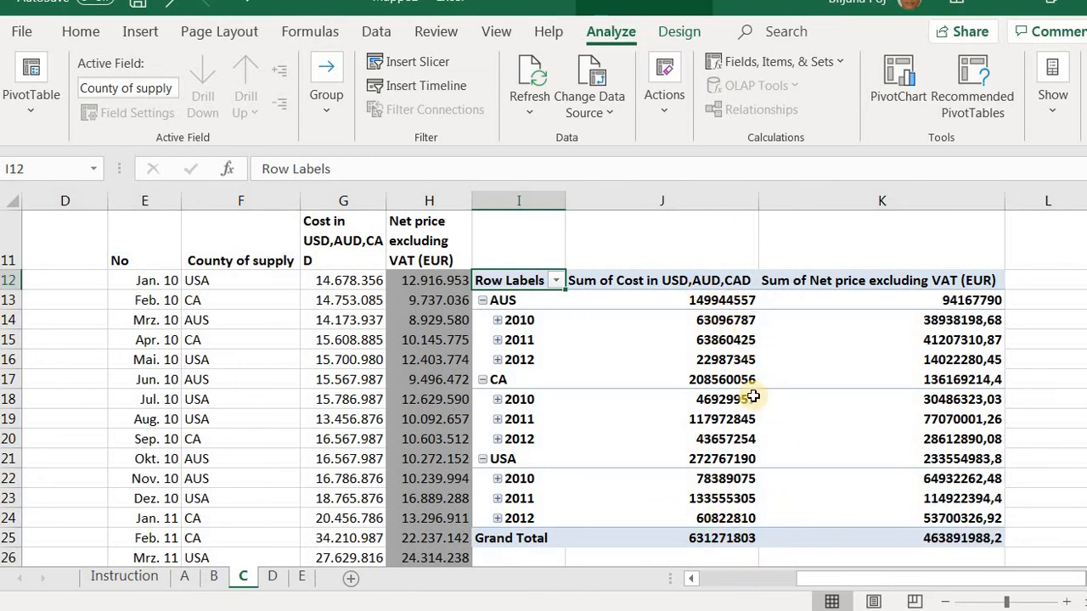
pyautogui.moveTo(753, 396)
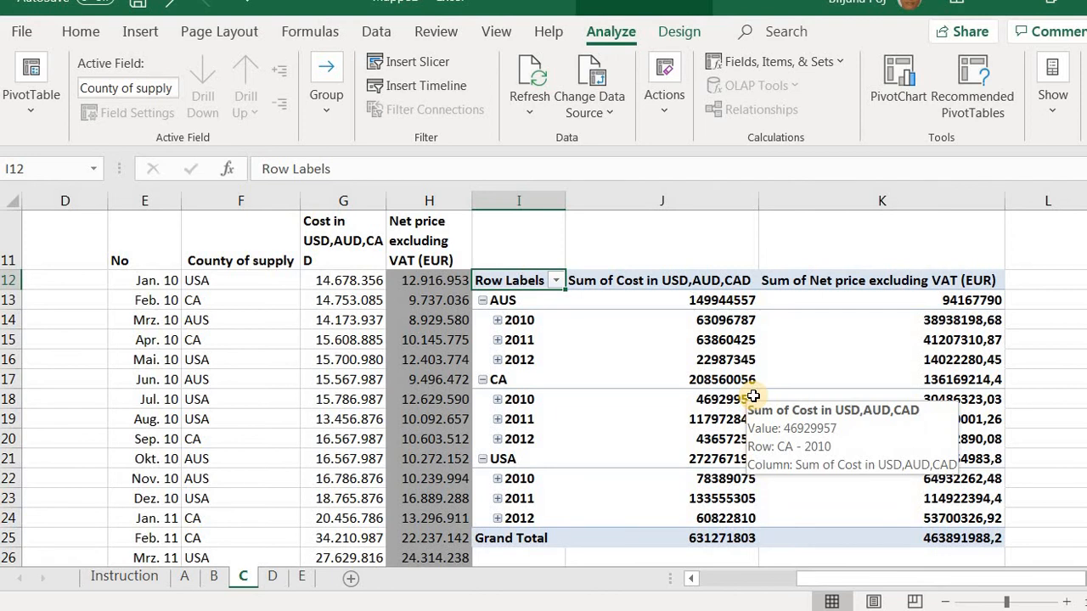
pyautogui.moveTo(720, 299)
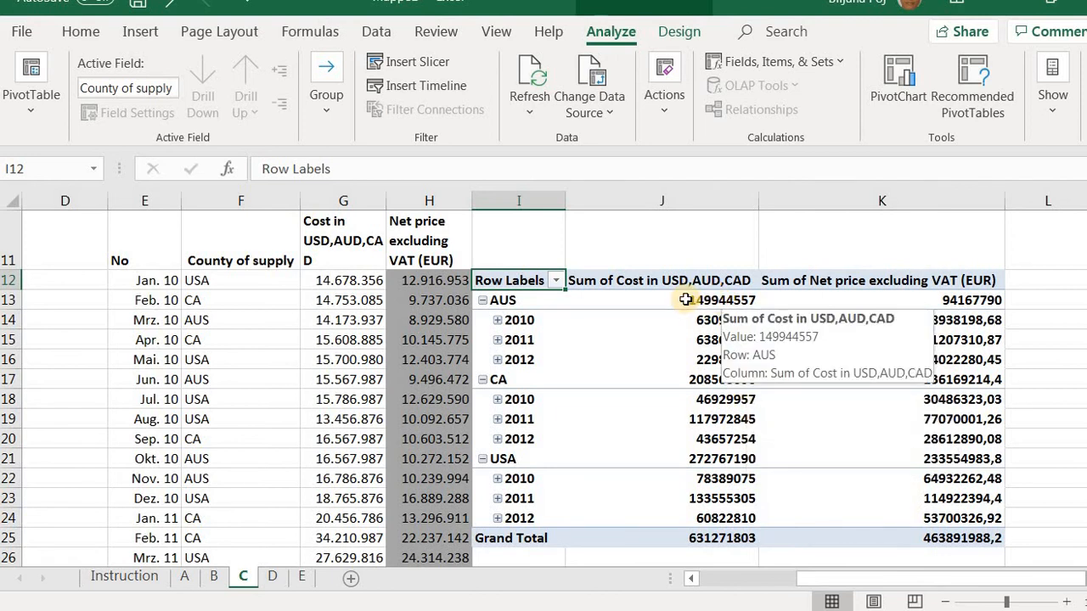
pyautogui.moveTo(682, 299)
pyautogui.mouseDown()
pyautogui.moveTo(756, 394)
pyautogui.moveTo(705, 539)
pyautogui.mouseUp()
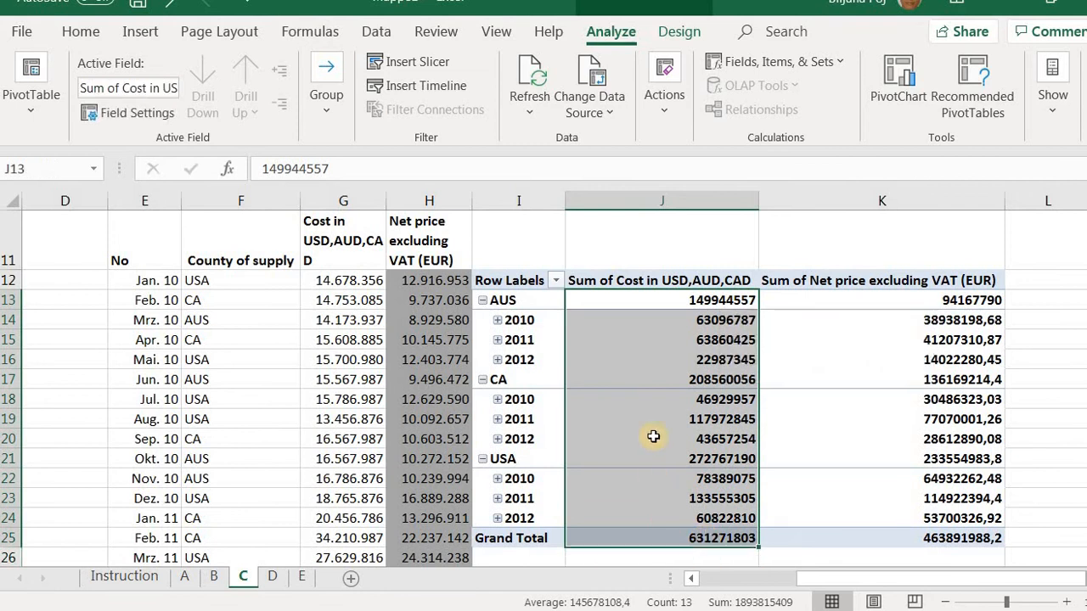
pyautogui.rightClick(651, 365)
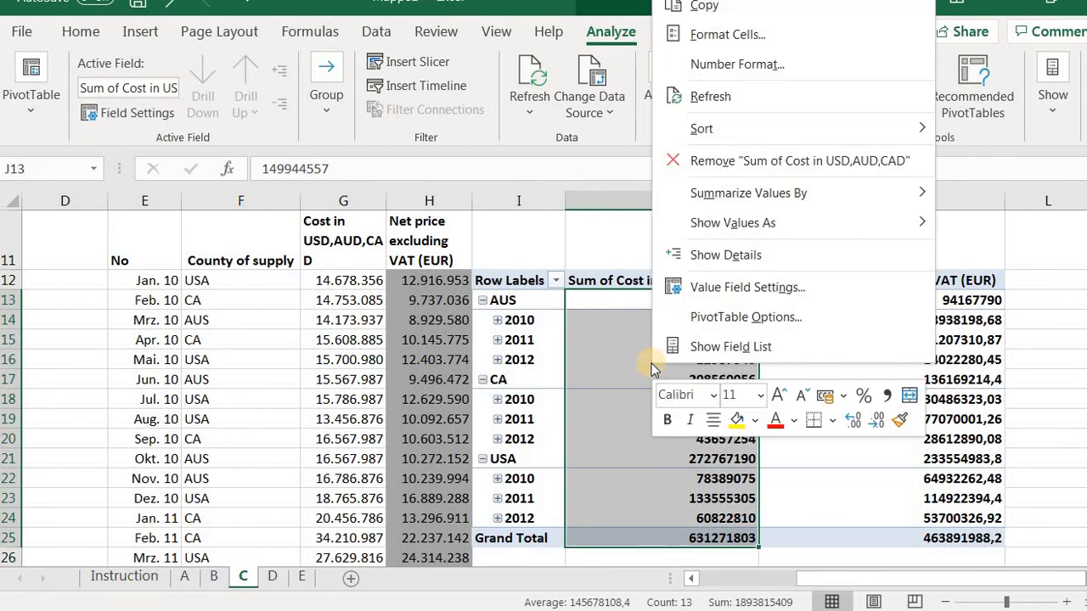
pyautogui.click(701, 36)
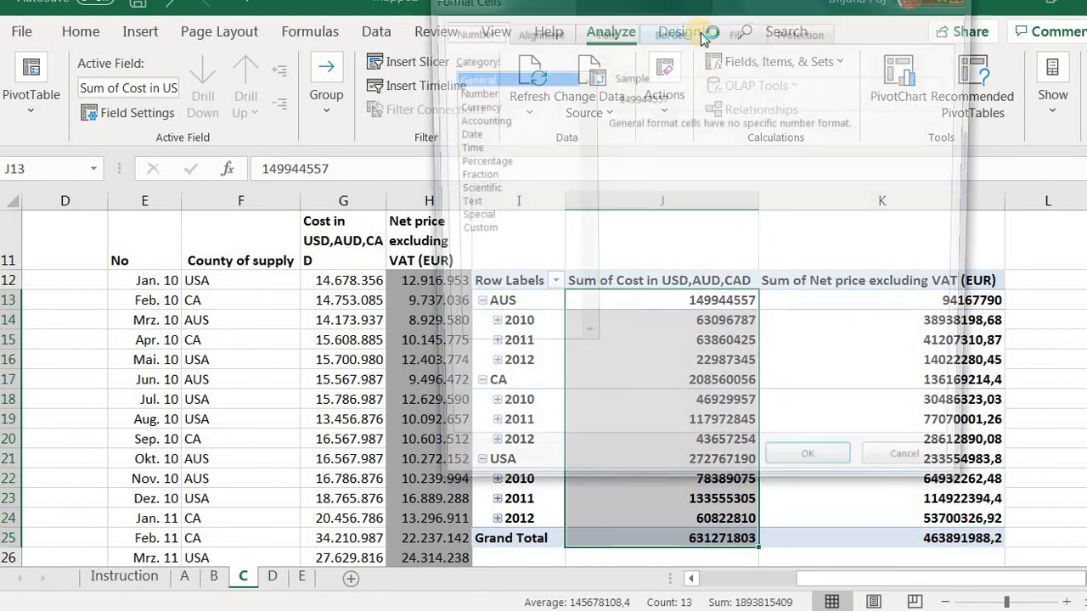
pyautogui.click(459, 92)
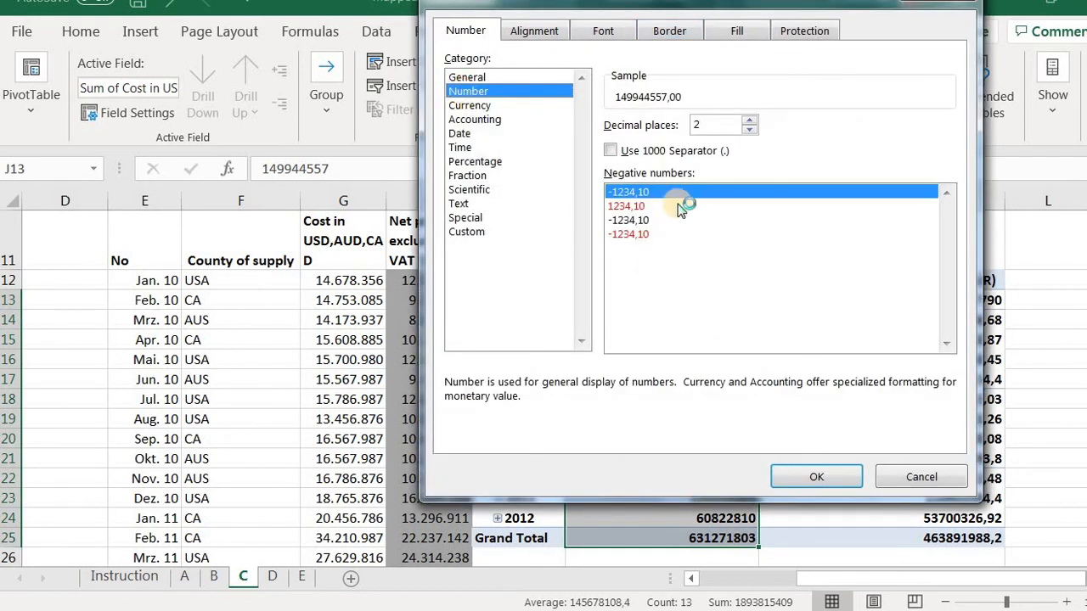
pyautogui.click(613, 150)
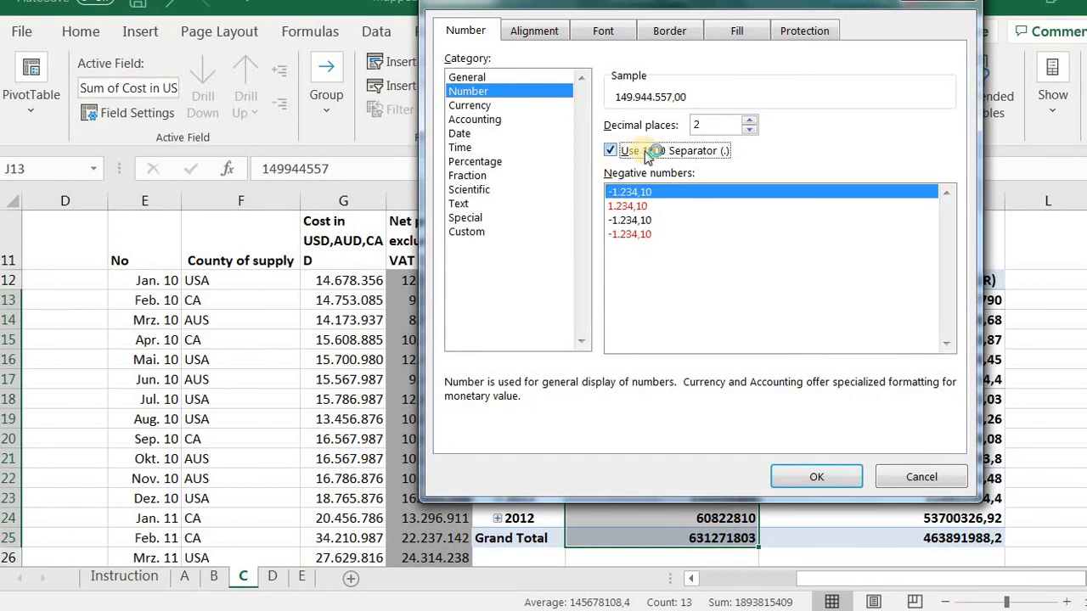
pyautogui.click(750, 131)
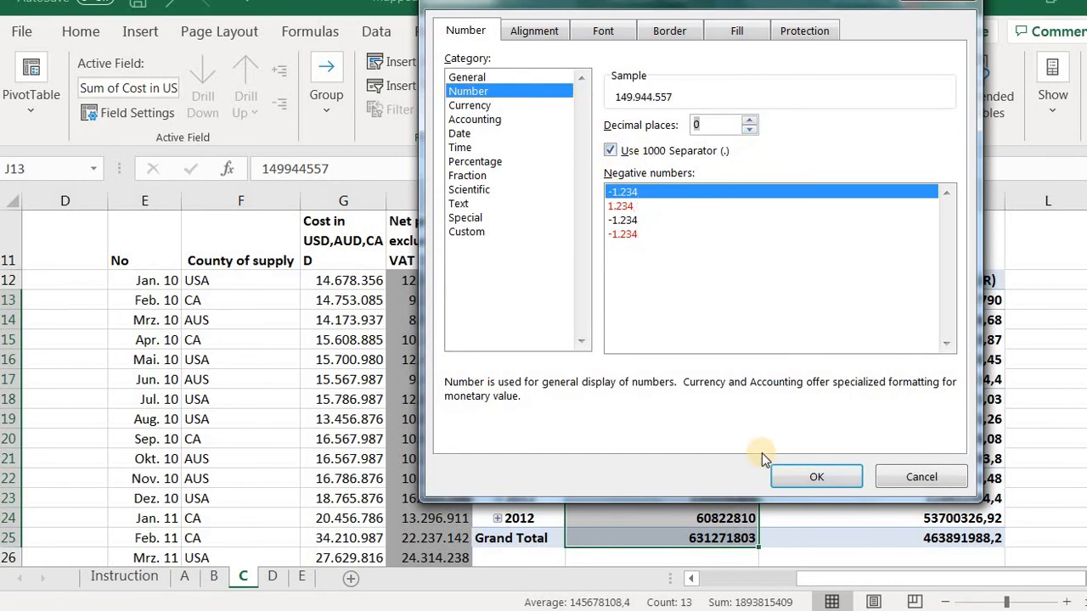
pyautogui.click(814, 478)
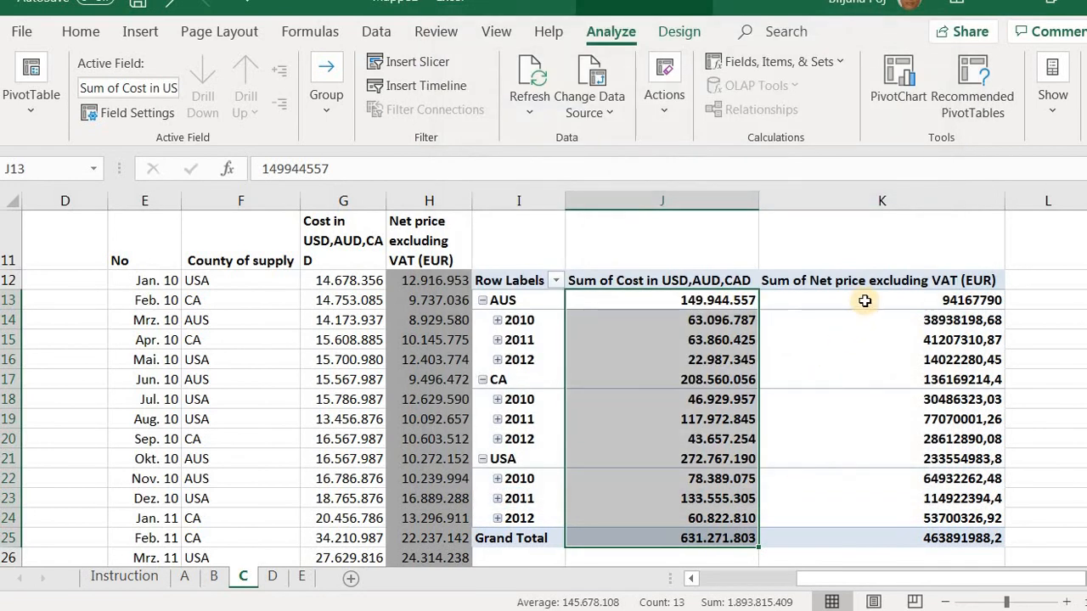
# Format the PivotTable's net price sums, K13:K25, as Number with the 1000 separator and 0 decimal places
pyautogui.moveTo(864, 301); pyautogui.dragTo(937, 540)
pyautogui.rightClick(866, 463)
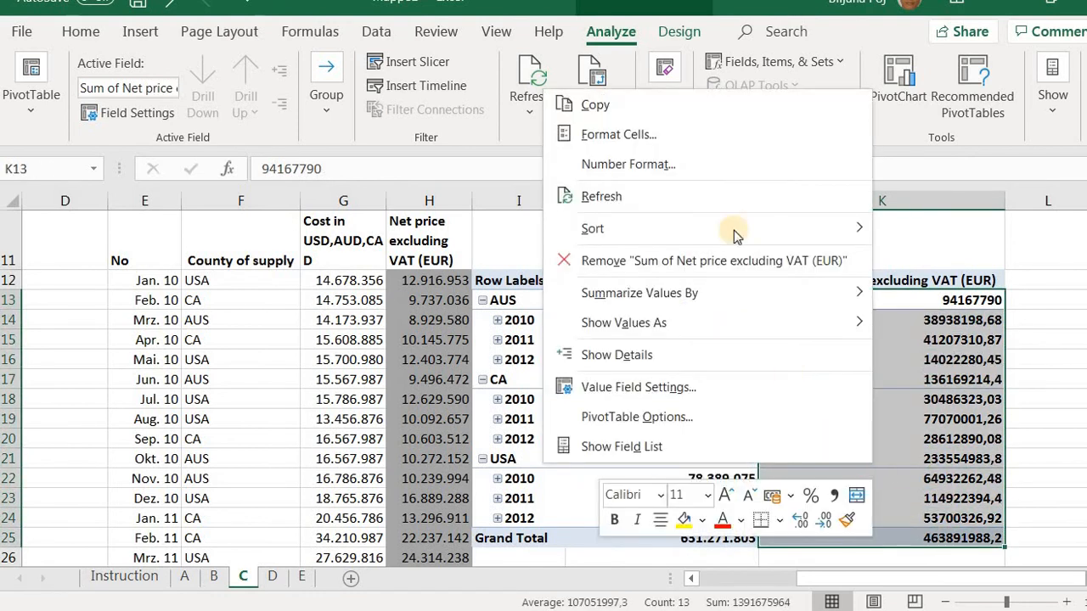
pyautogui.click(709, 137)
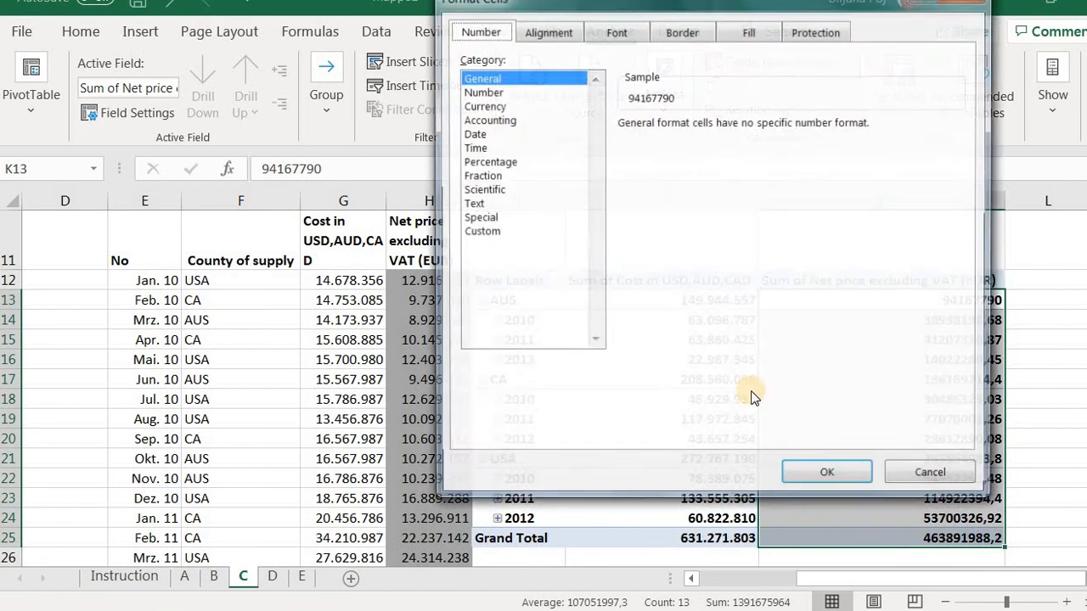
pyautogui.click(487, 93)
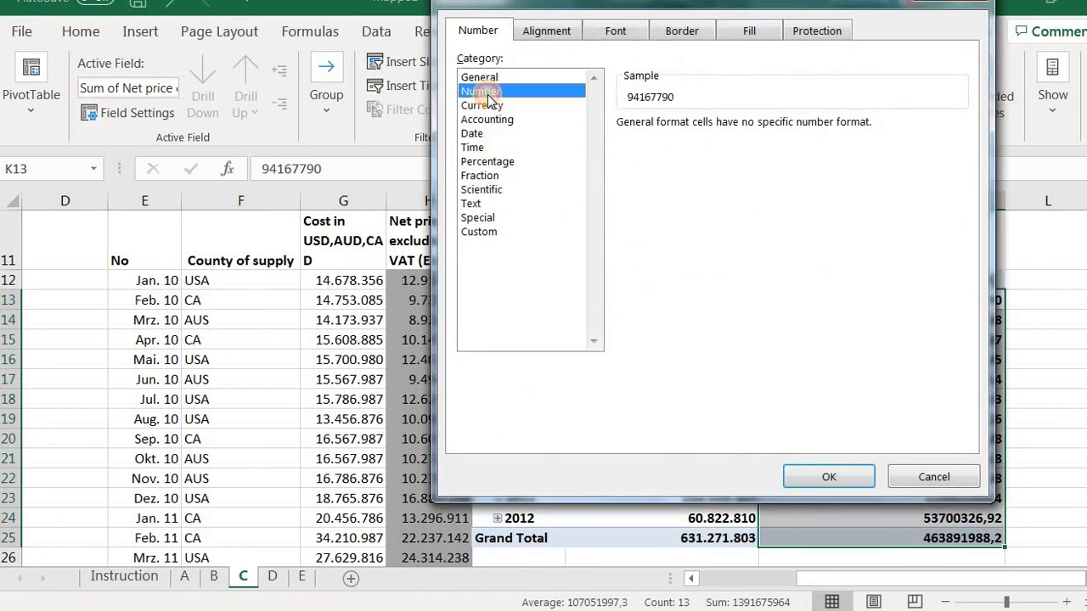
pyautogui.click(623, 150)
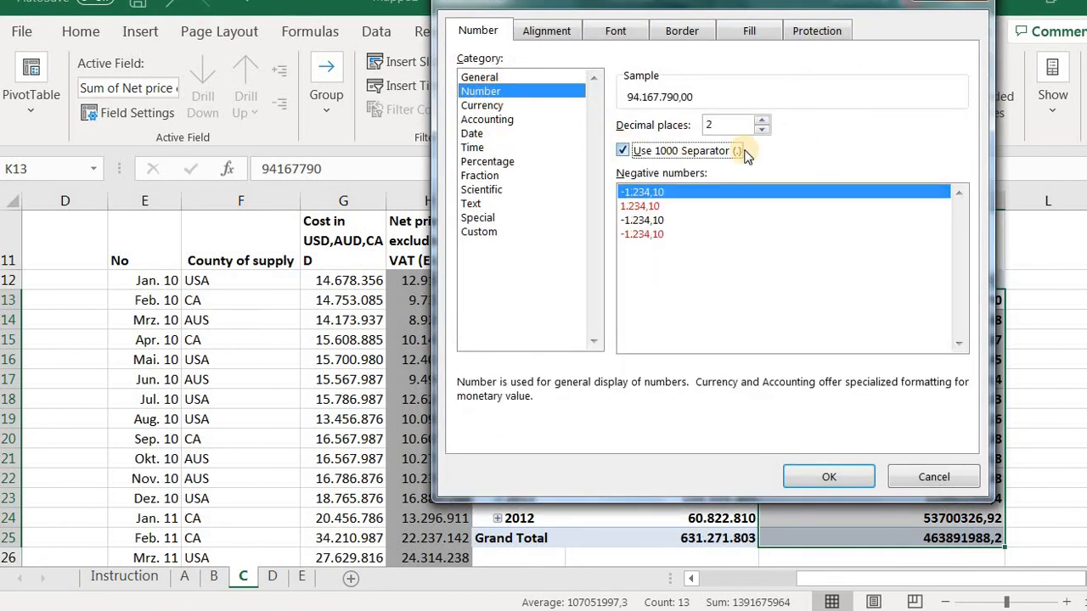
pyautogui.click(762, 130)
pyautogui.click(762, 130)
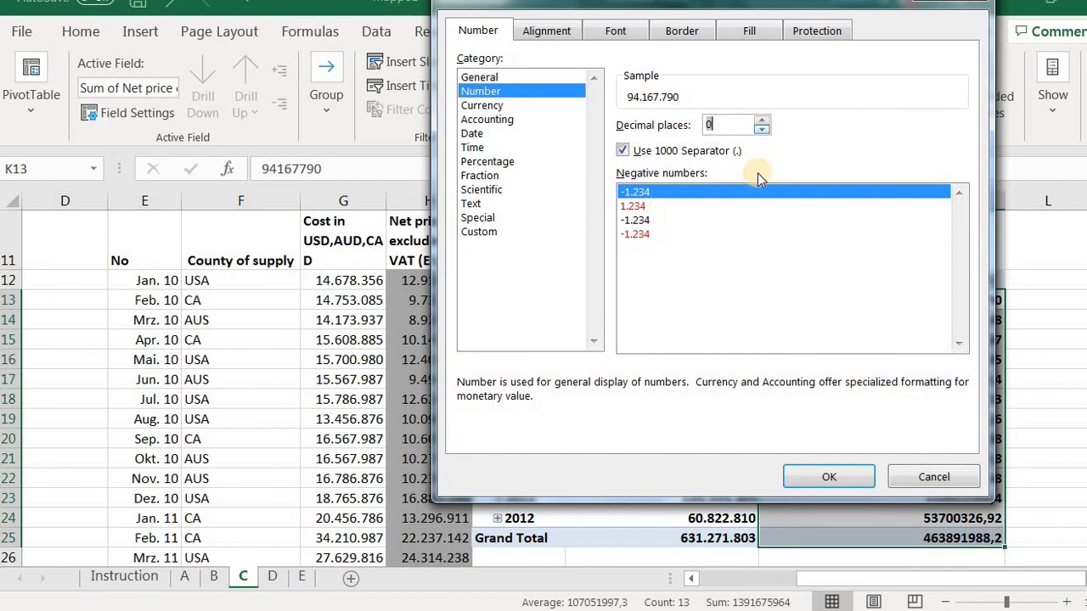
pyautogui.click(805, 480)
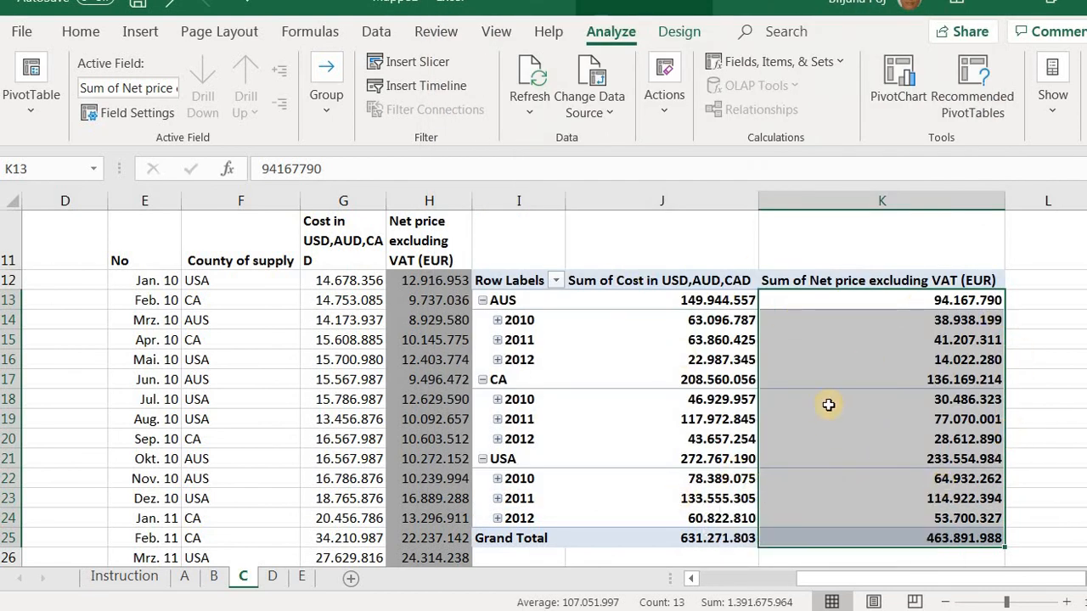
pyautogui.moveTo(828, 405)
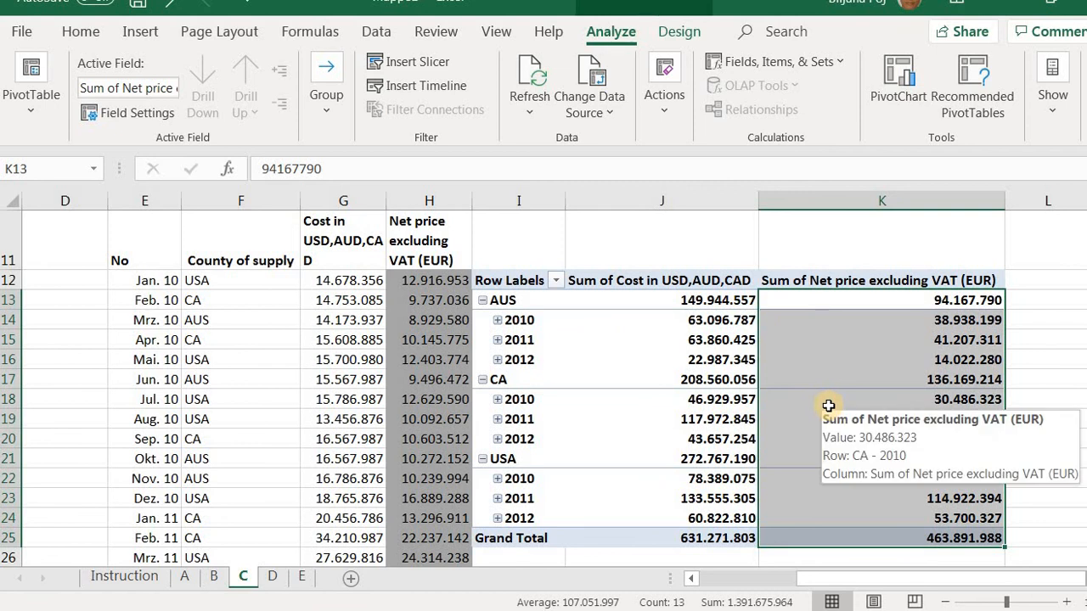
pyautogui.moveTo(625, 320)
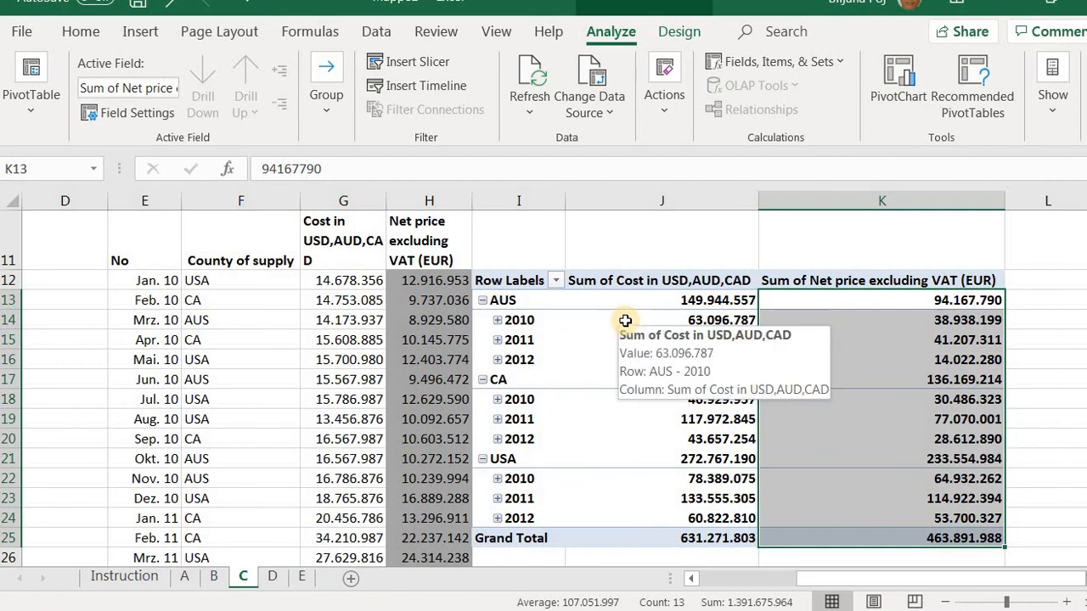